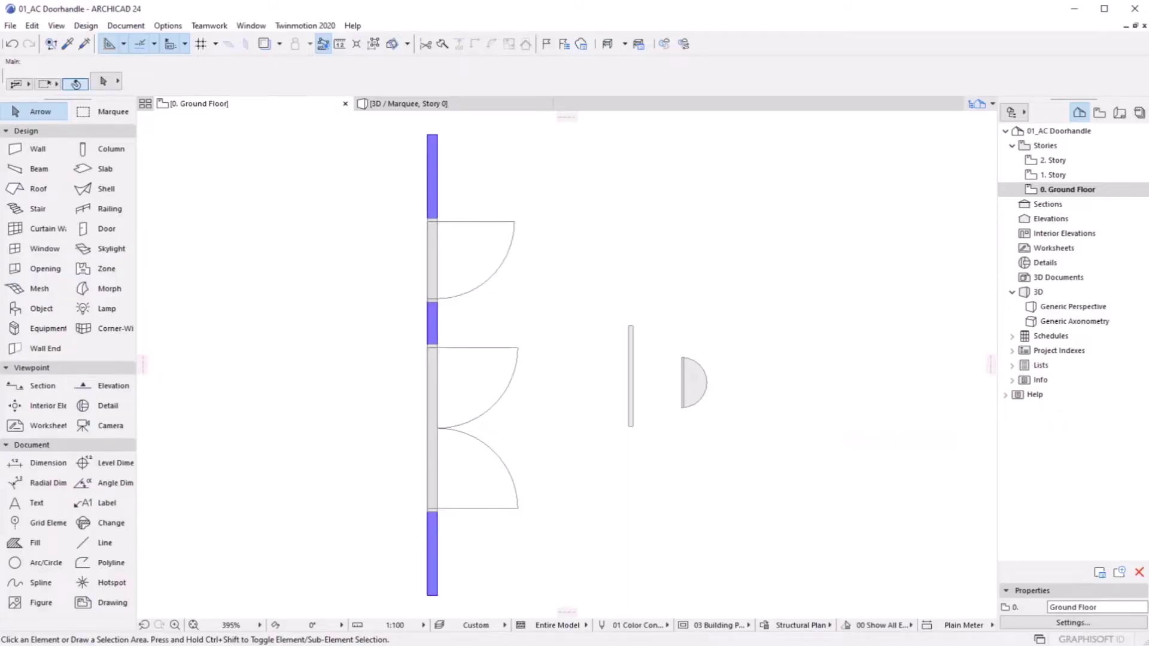
Step: Enclose the wall with its doors and the two handle models in a marquee and show that area in 3D
left_click(440, 592)
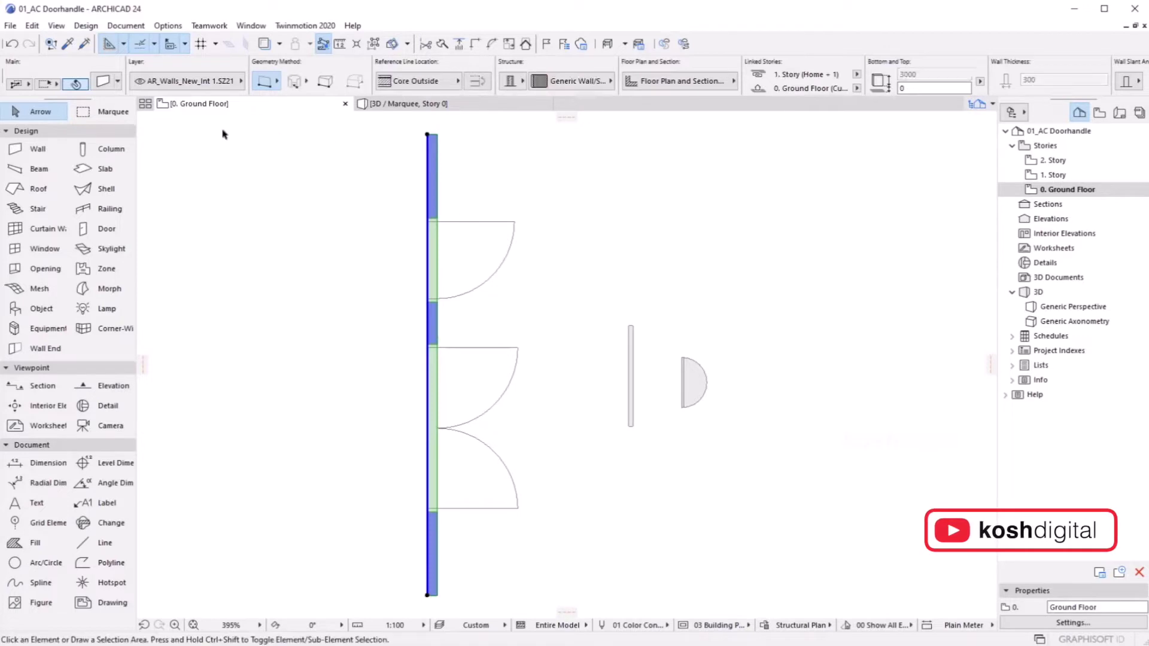
left_click(122, 112)
left_click(302, 125)
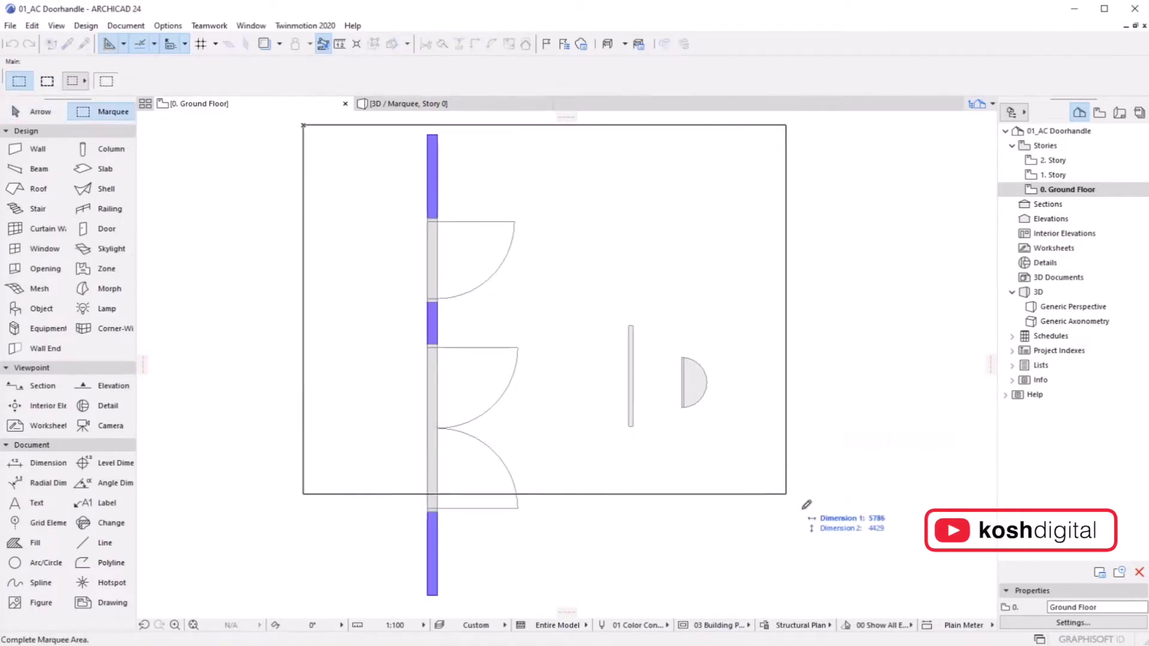
left_click(837, 605)
key("F5")
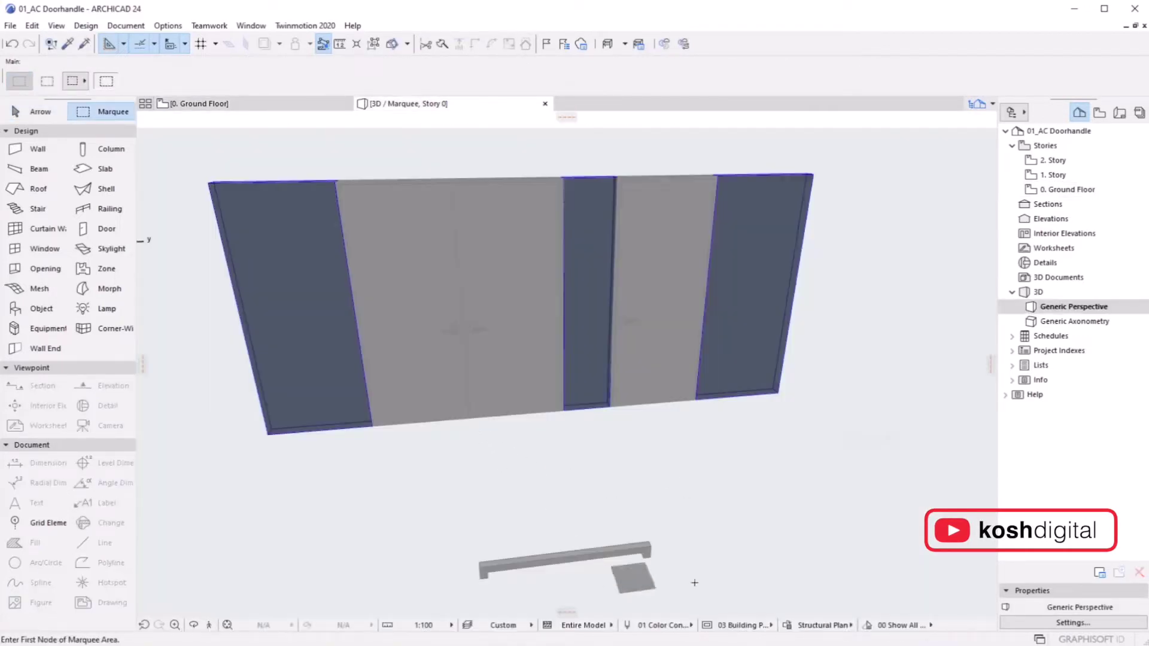
Step: Switch the graphic override combination to Simplified Plan so the doors and handle models display their surface materials
left_click(824, 624)
left_click(875, 586)
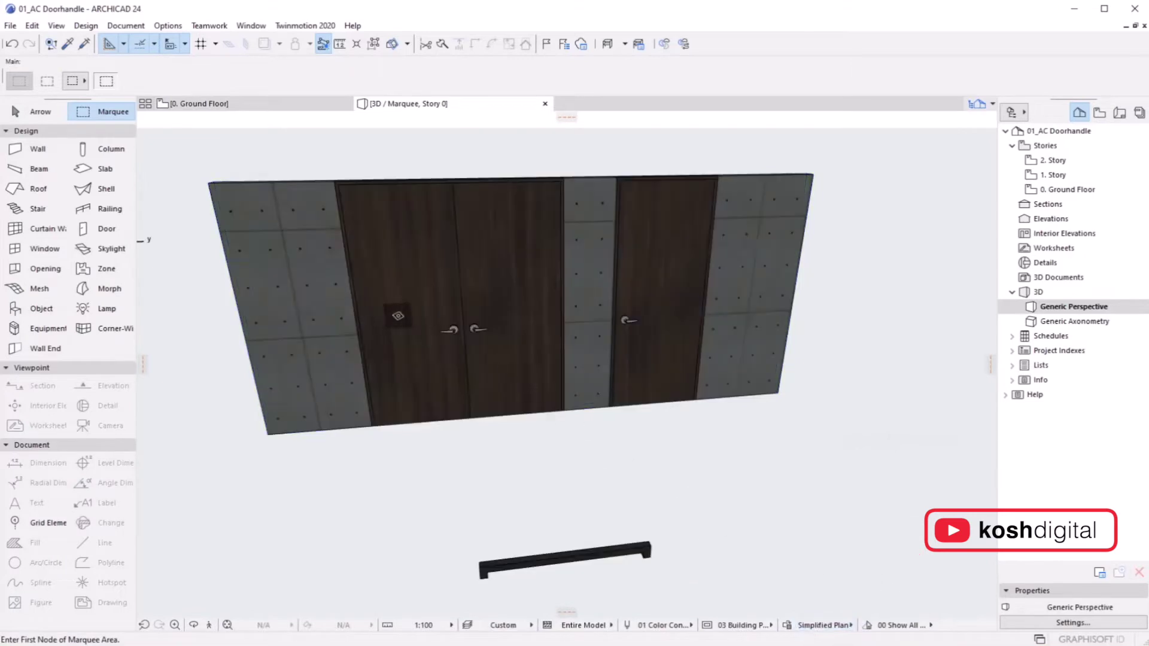
middle_click_drag(472, 343, 510, 381, "shift")
scroll(486, 355, "up", 3)
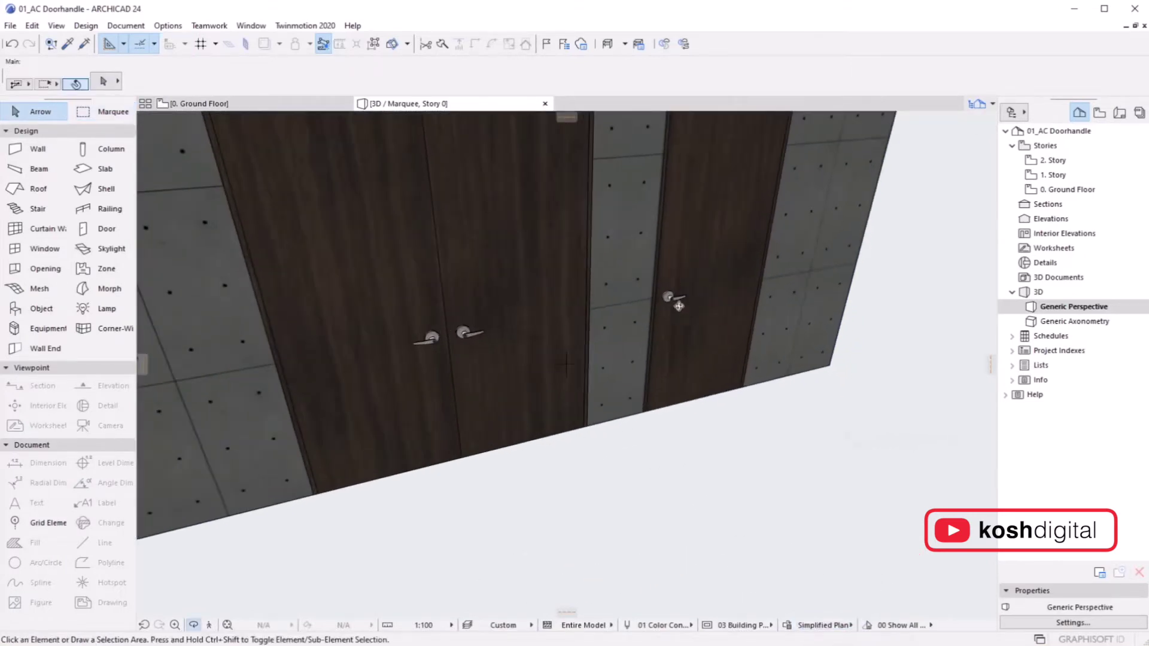
scroll(639, 336, "down", 3)
middle_click_drag(639, 336, 775, 412, "shift")
scroll(773, 438, "up", 3)
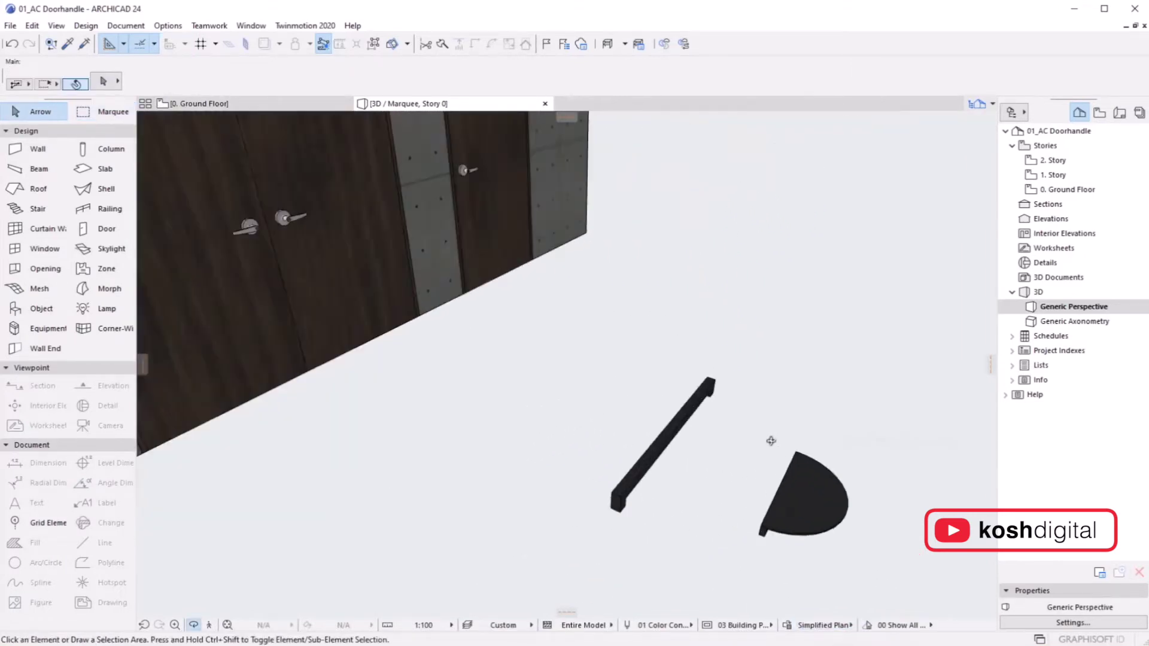
left_click_drag(771, 442, 639, 406)
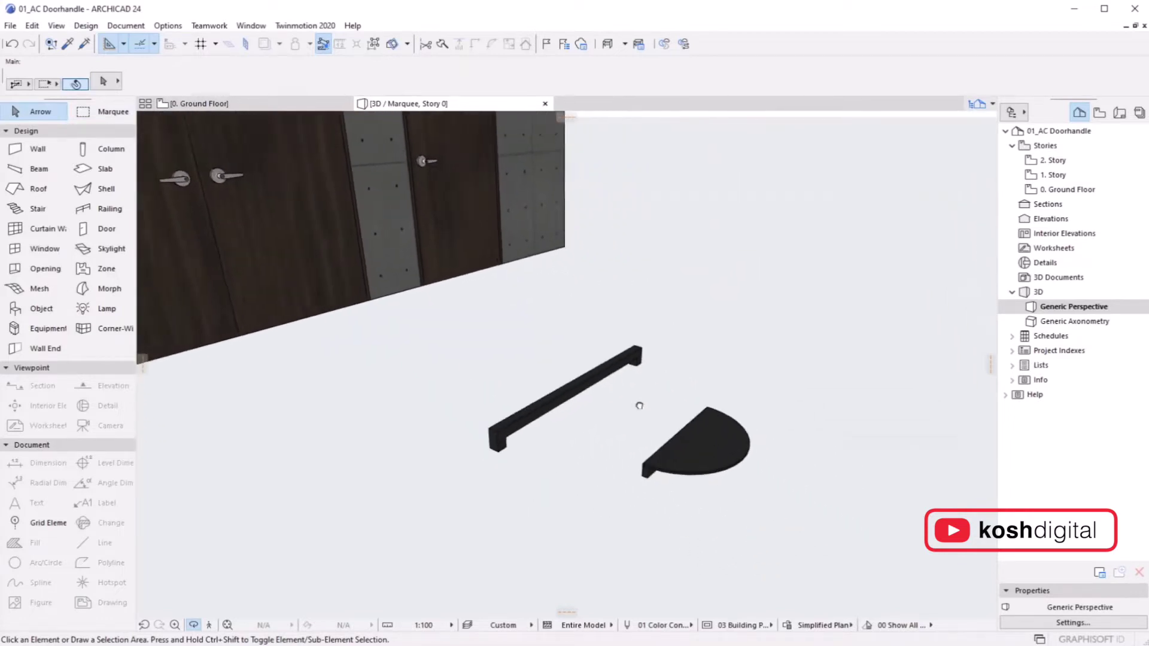
Step: Examine the slab settings of the straight handle's long bar and its two end supports
left_click(494, 430)
key("ctrl+t")
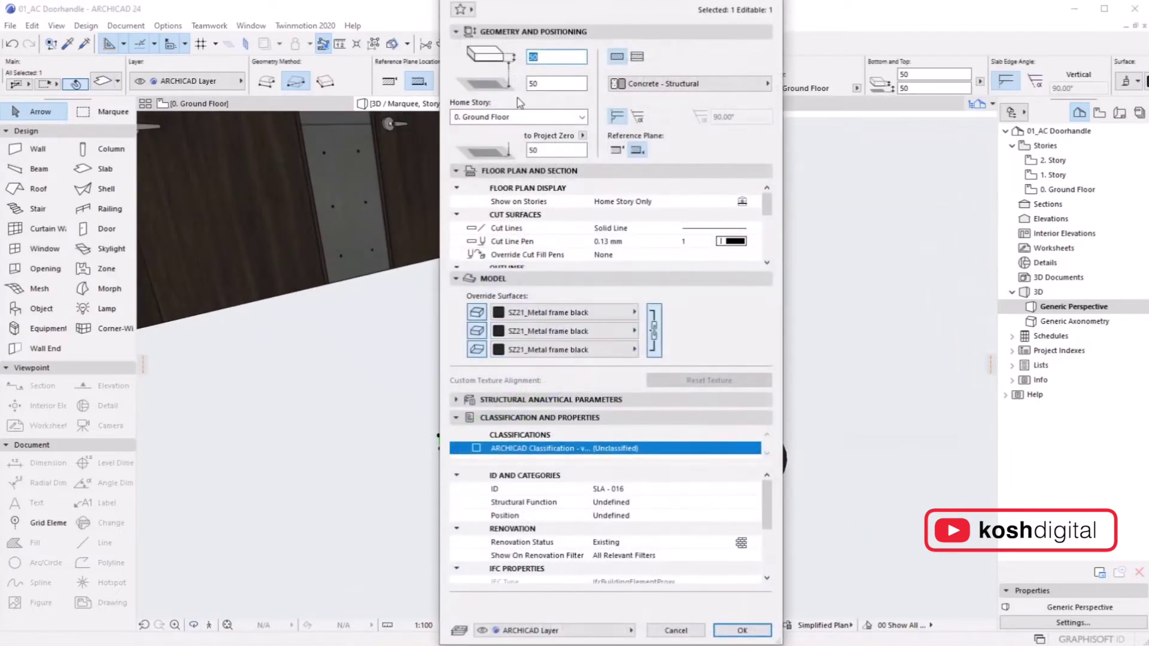
left_click(742, 630)
left_click(646, 354, "shift")
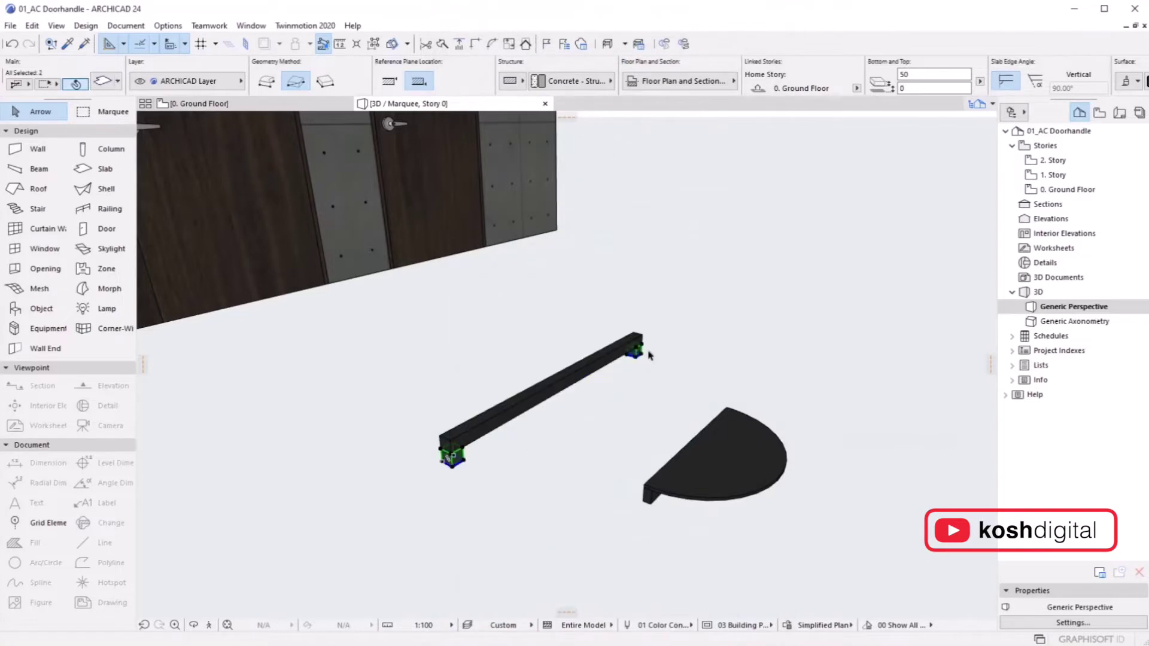
key("ctrl+t")
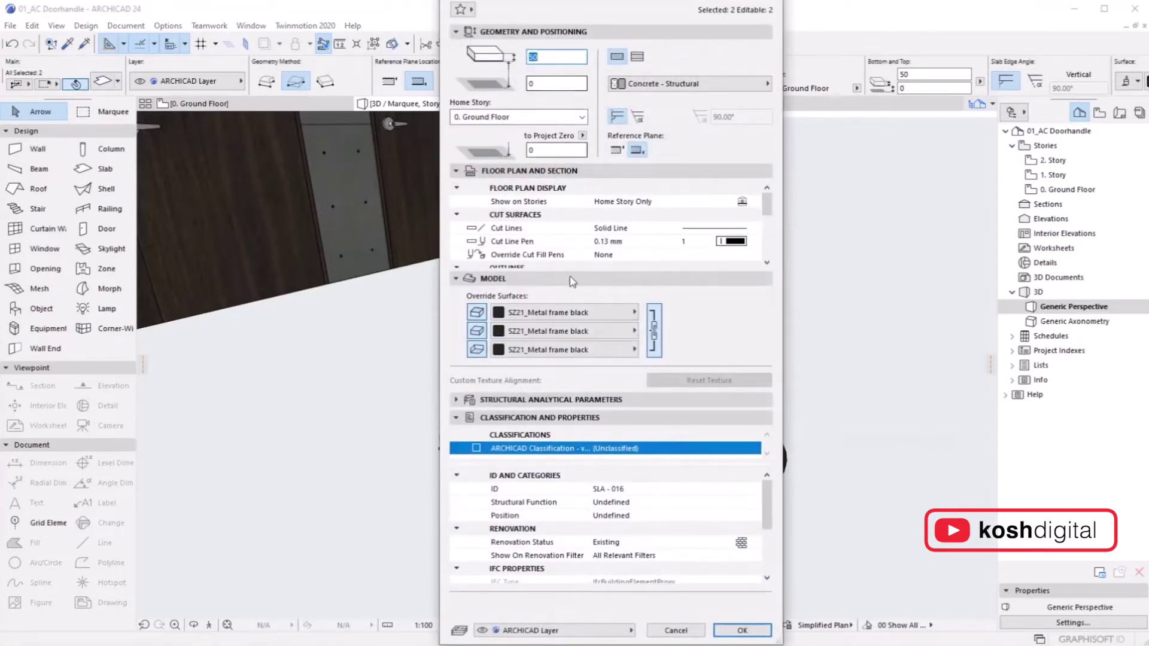
key("Escape")
key("Escape")
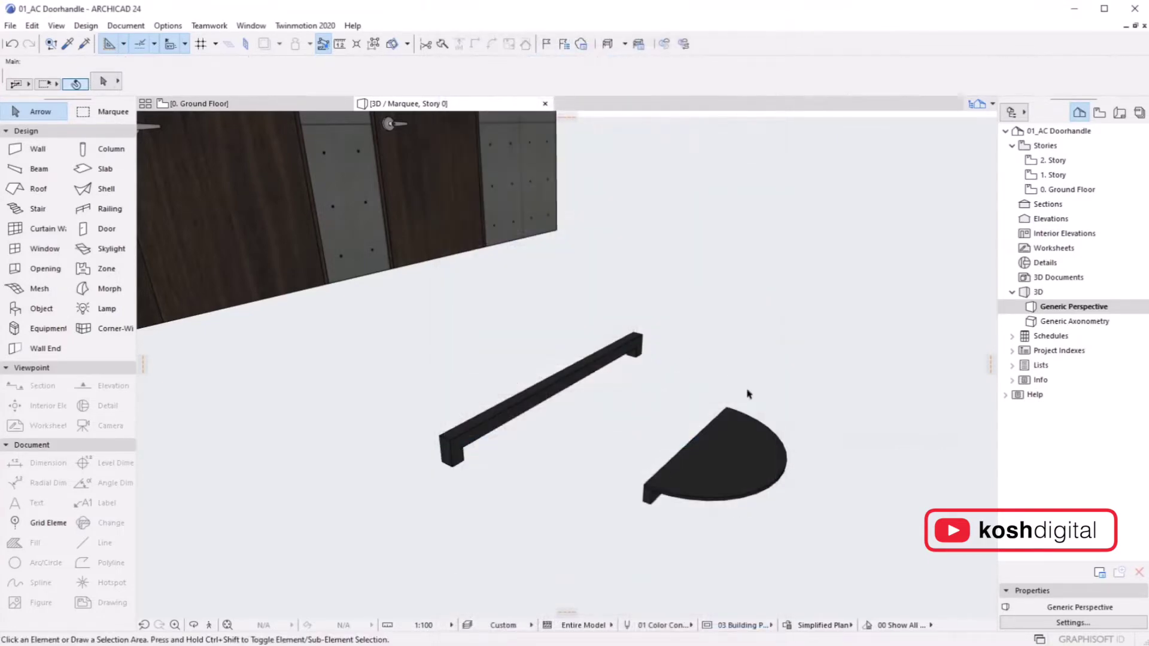
Step: Examine the slab settings of the half-round handle's plate and of the strip beneath its straight edge
left_click(717, 469)
key("ctrl+t")
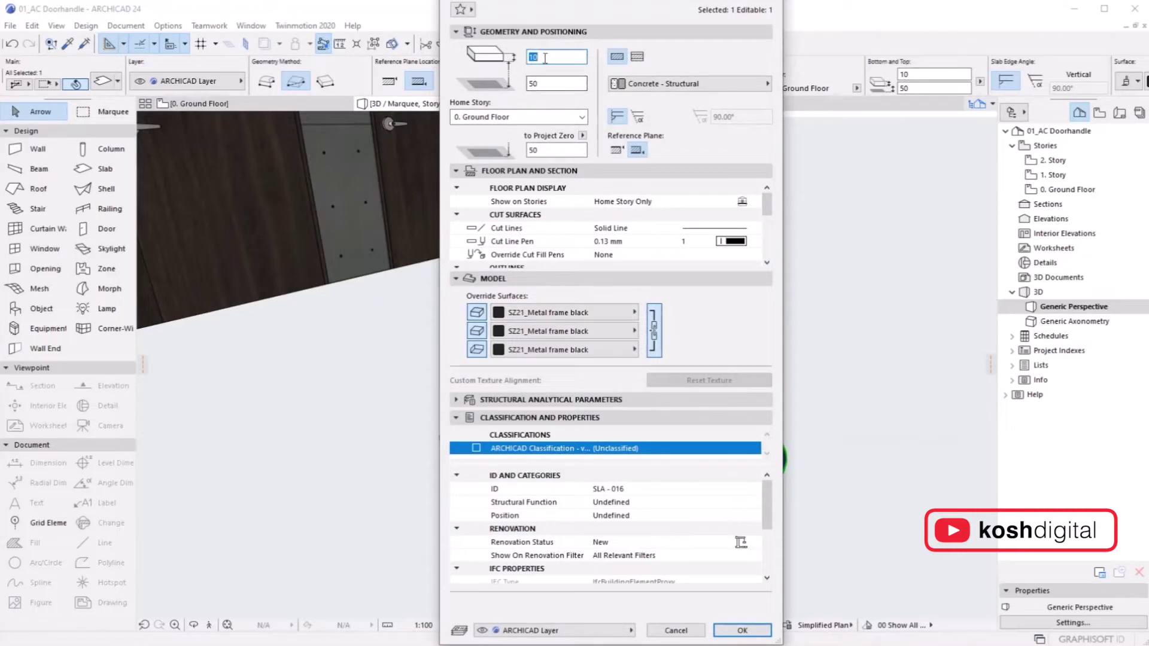
type("50")
key("Return")
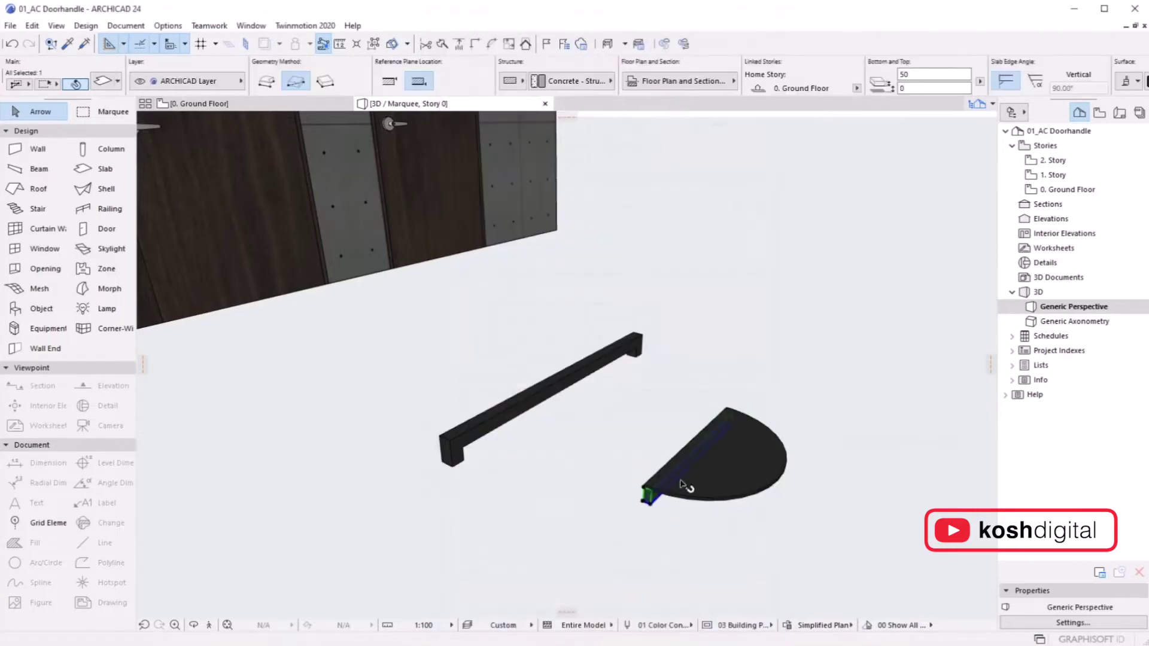
key("ctrl+t")
left_click(751, 636)
key("Escape")
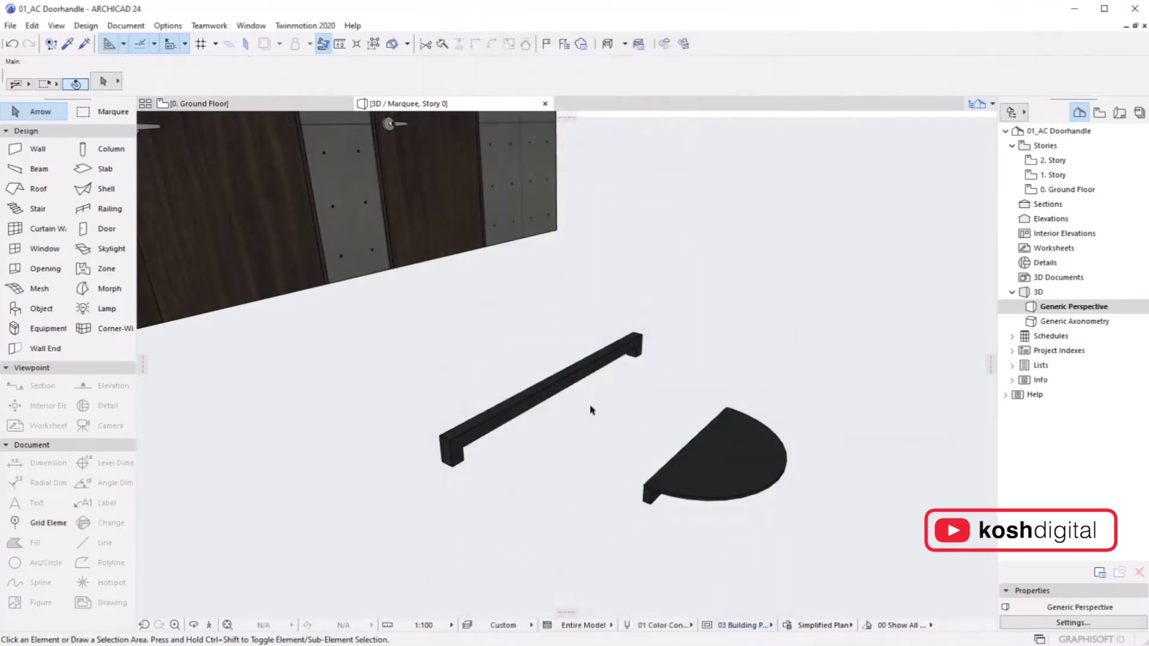
Step: Save the straight bar handle's three slabs as a Handle named Handle 1 in the Embedded Library, using the Horizontal Plane as reference
scroll(573, 402, "down", 3)
middle_click_drag(559, 387, 644, 482)
scroll(643, 482, "up", 1)
left_click_drag(586, 409, 716, 598)
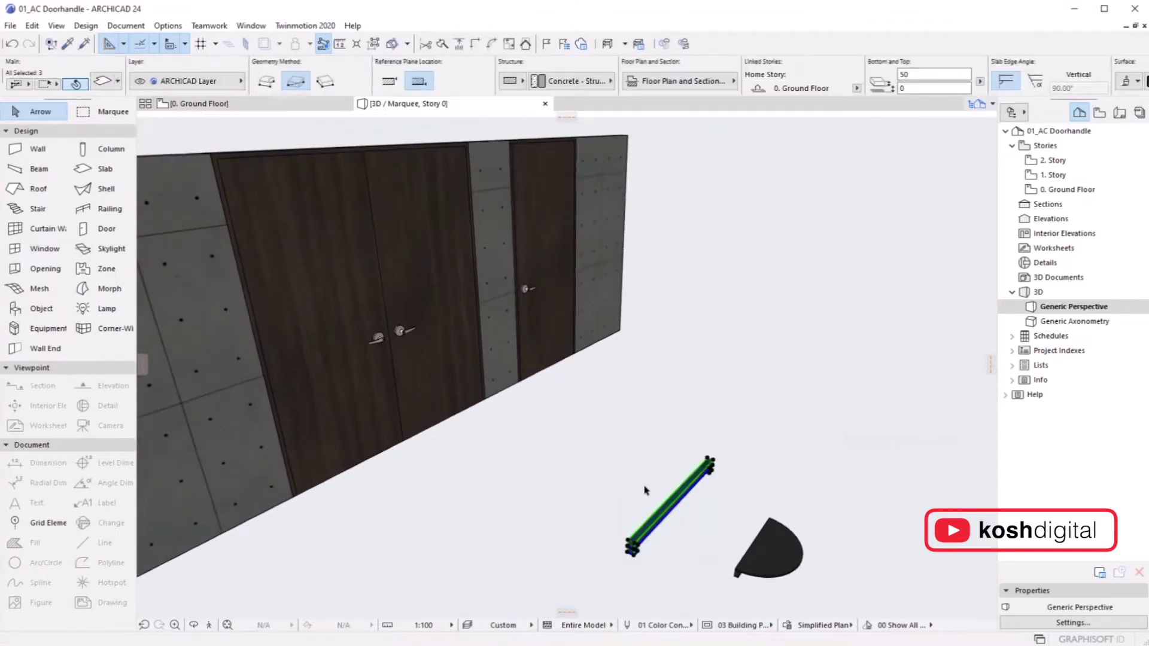
left_click(15, 26)
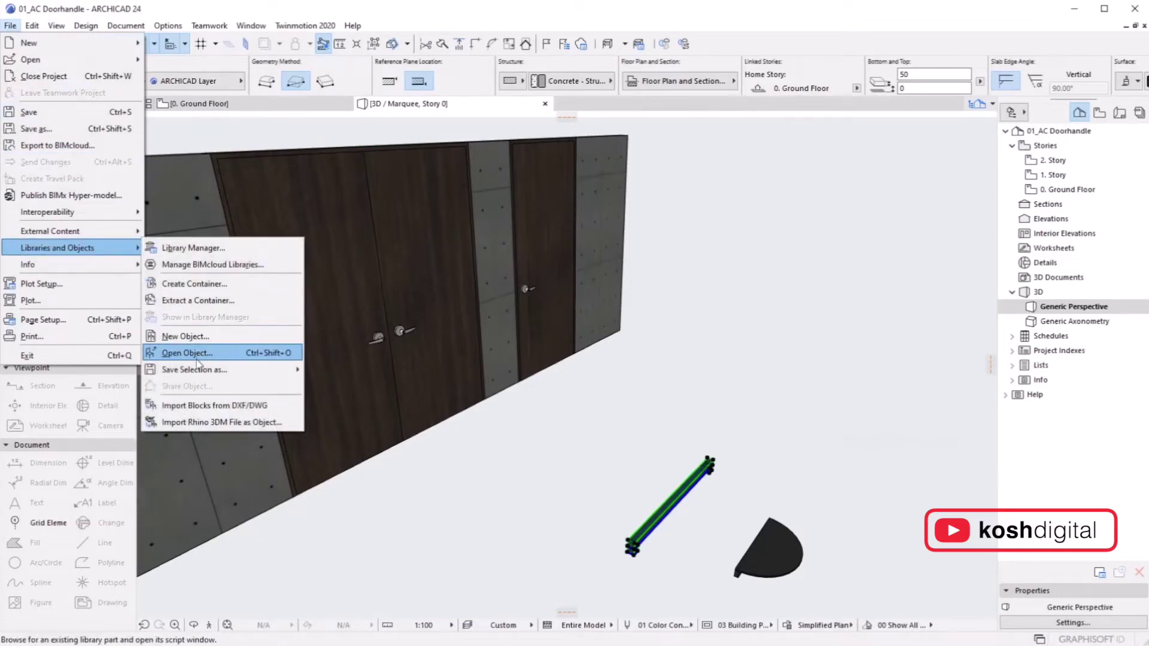
mouse_move(275, 370)
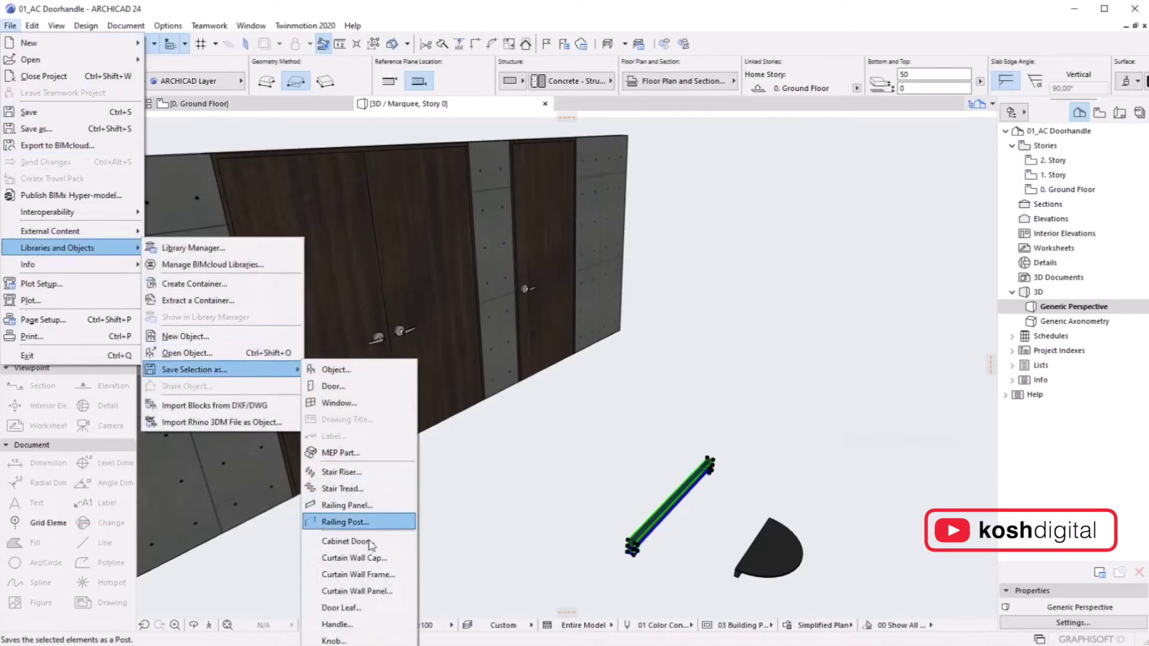
left_click(383, 624)
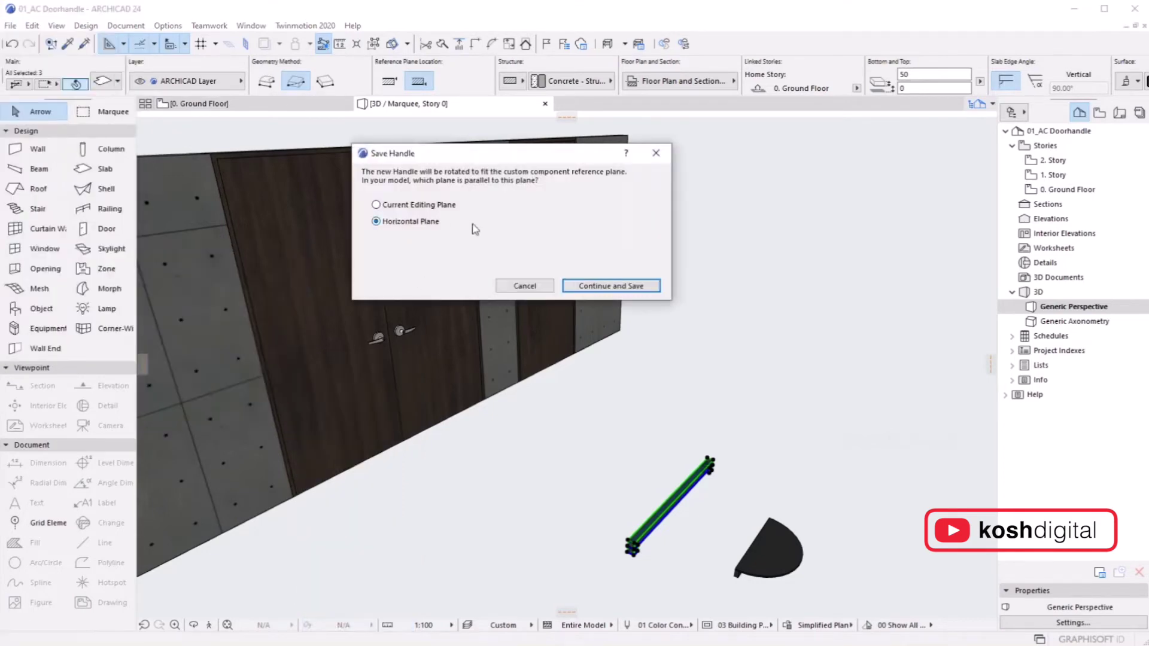
left_click(657, 289)
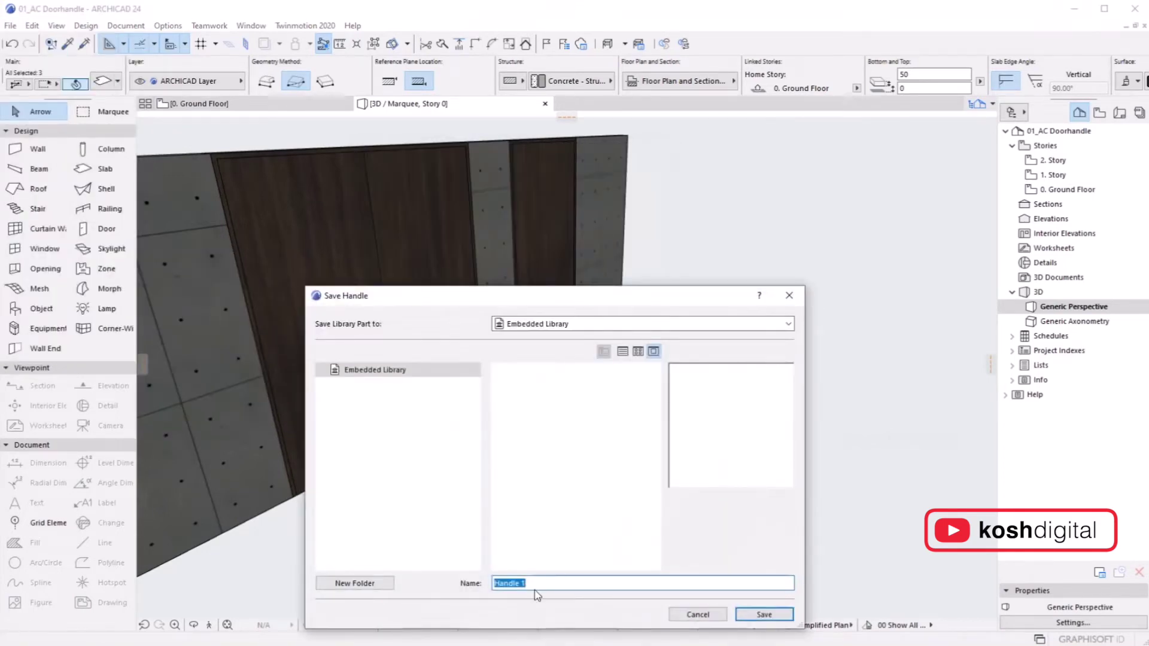
left_click(766, 615)
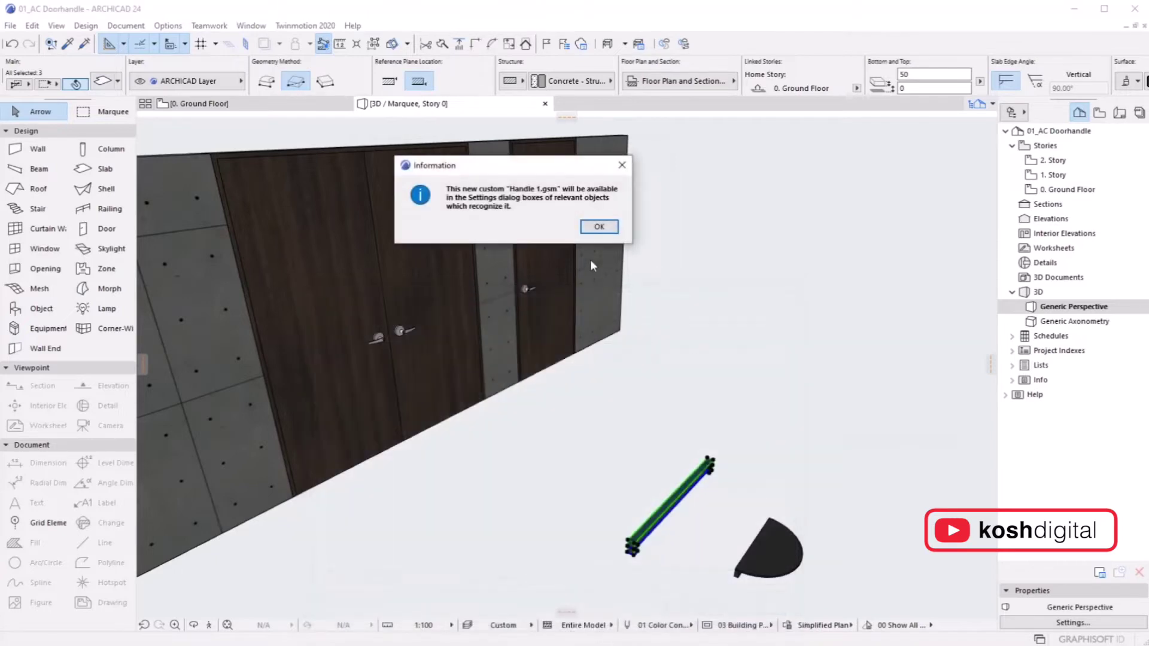
left_click(599, 227)
left_click(801, 355)
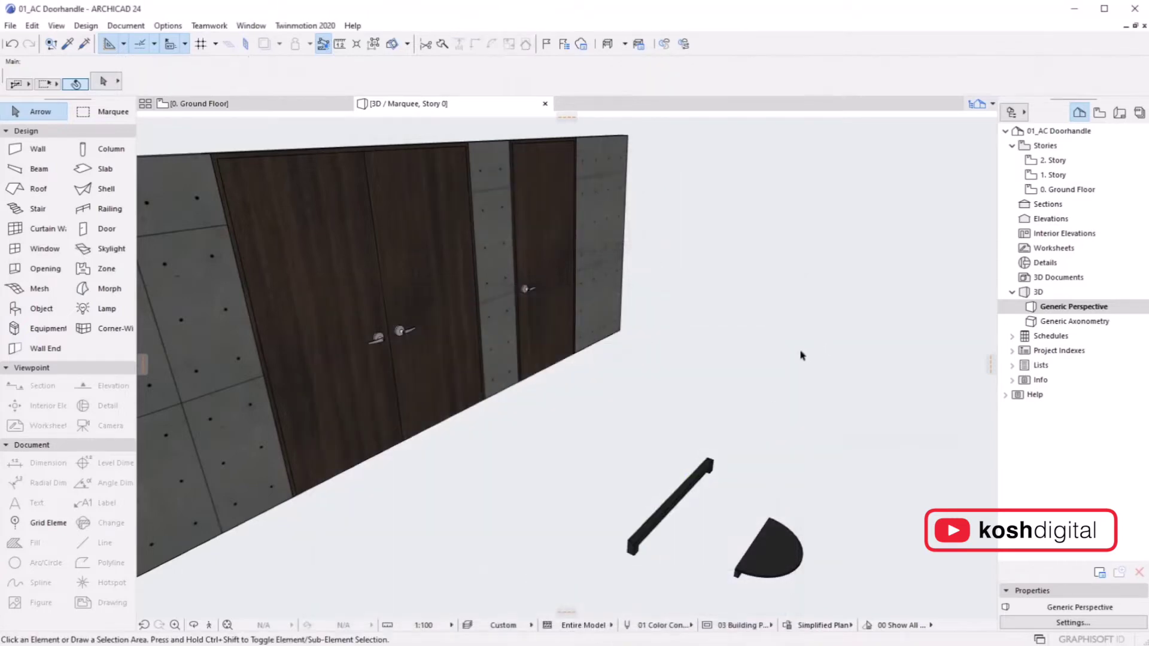
Step: Open the single door's settings and change its handle type to Custom with Handle 1 as the custom handle
double_click(546, 305)
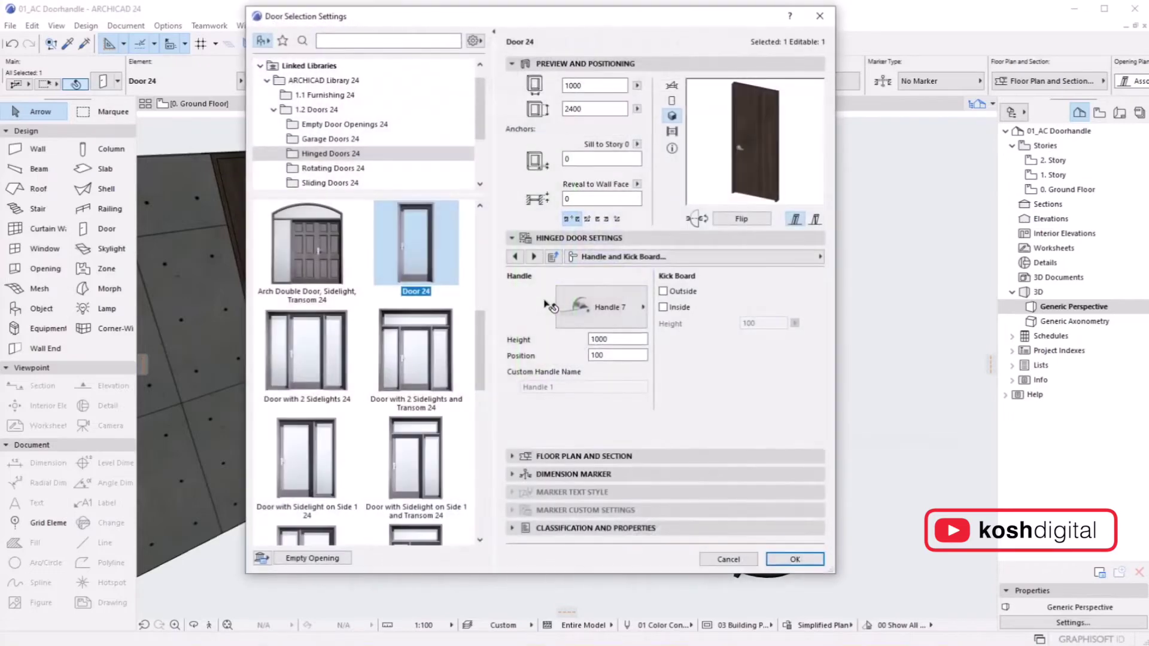
left_click(574, 306)
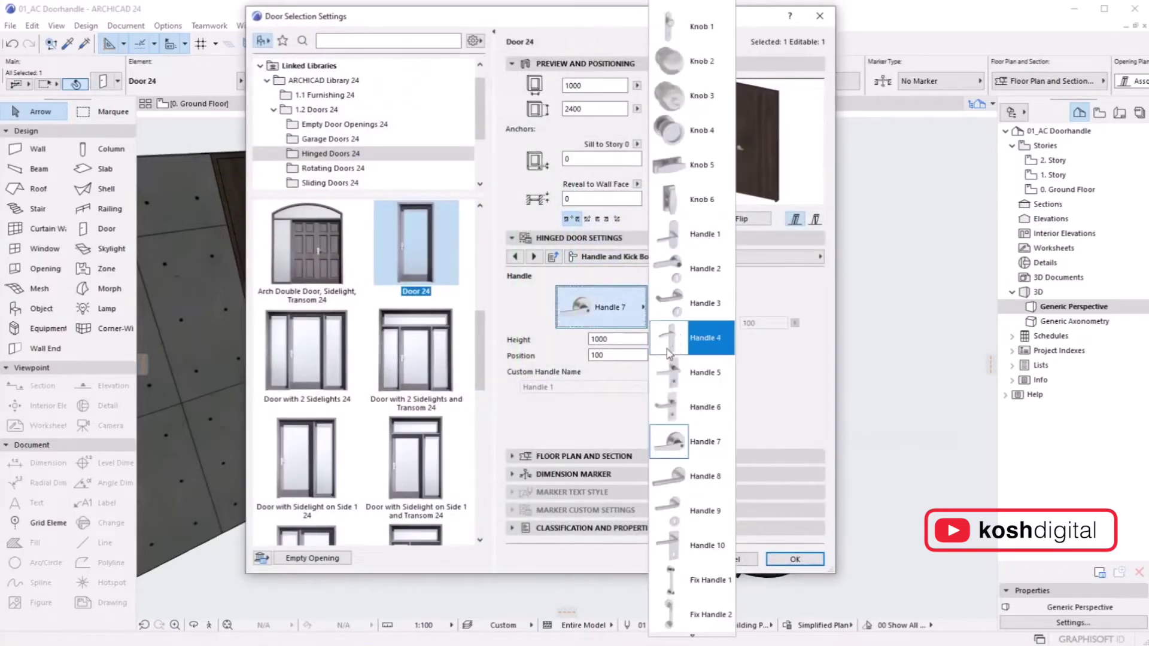
scroll(688, 359, "down", 2)
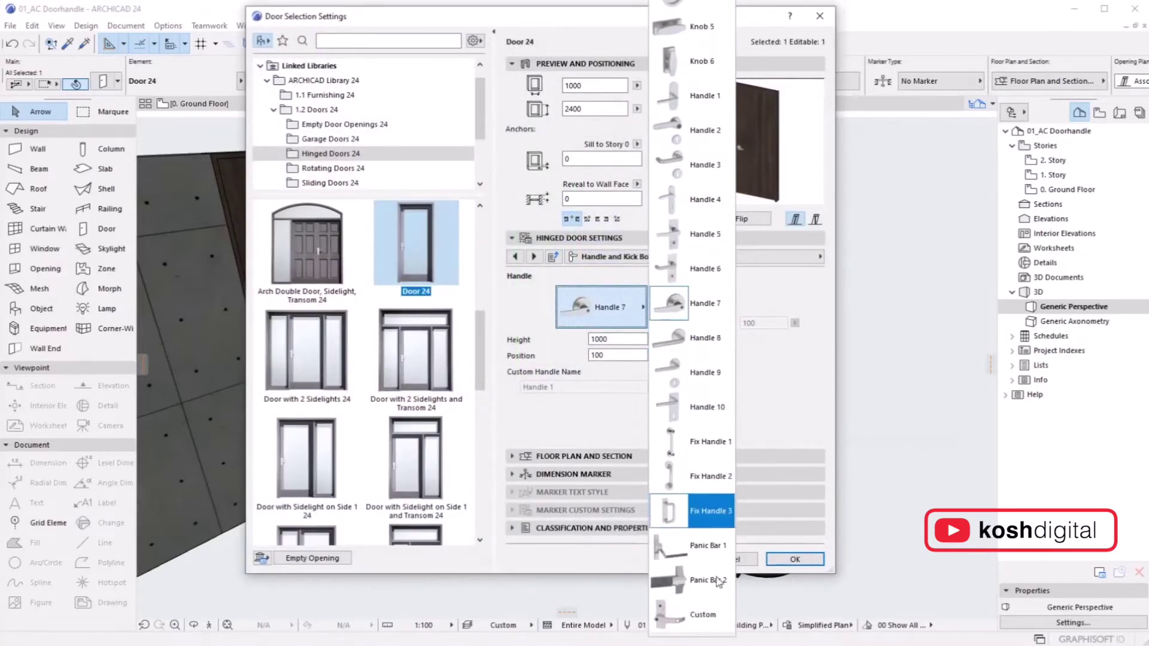
left_click(703, 615)
left_click(643, 388)
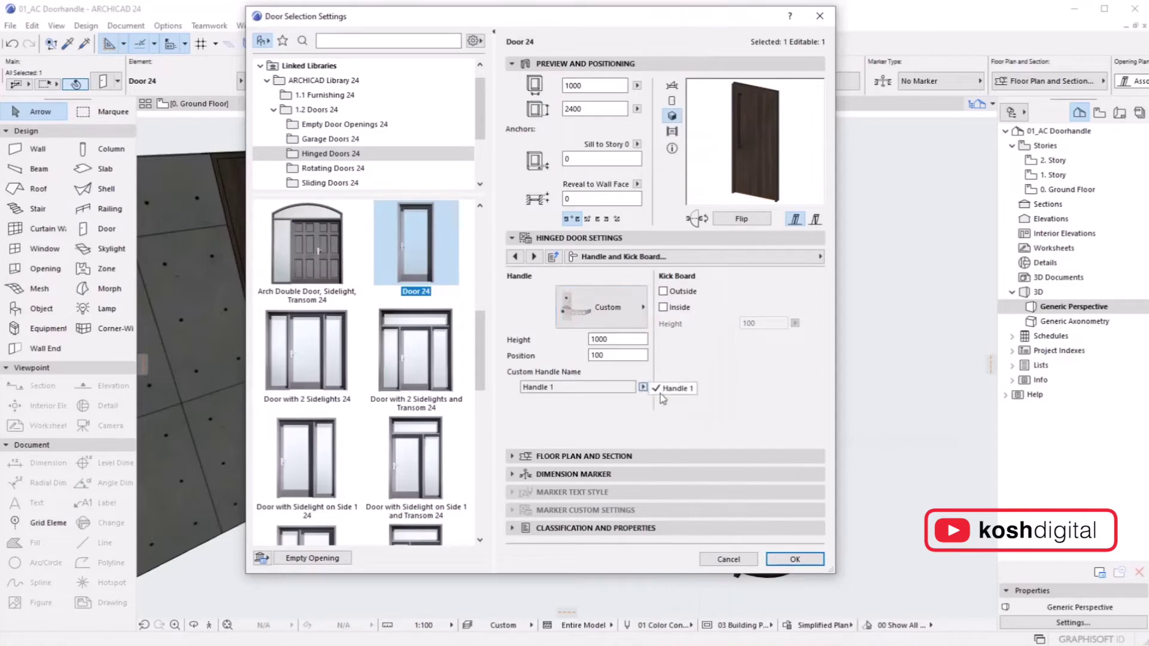
left_click(615, 416)
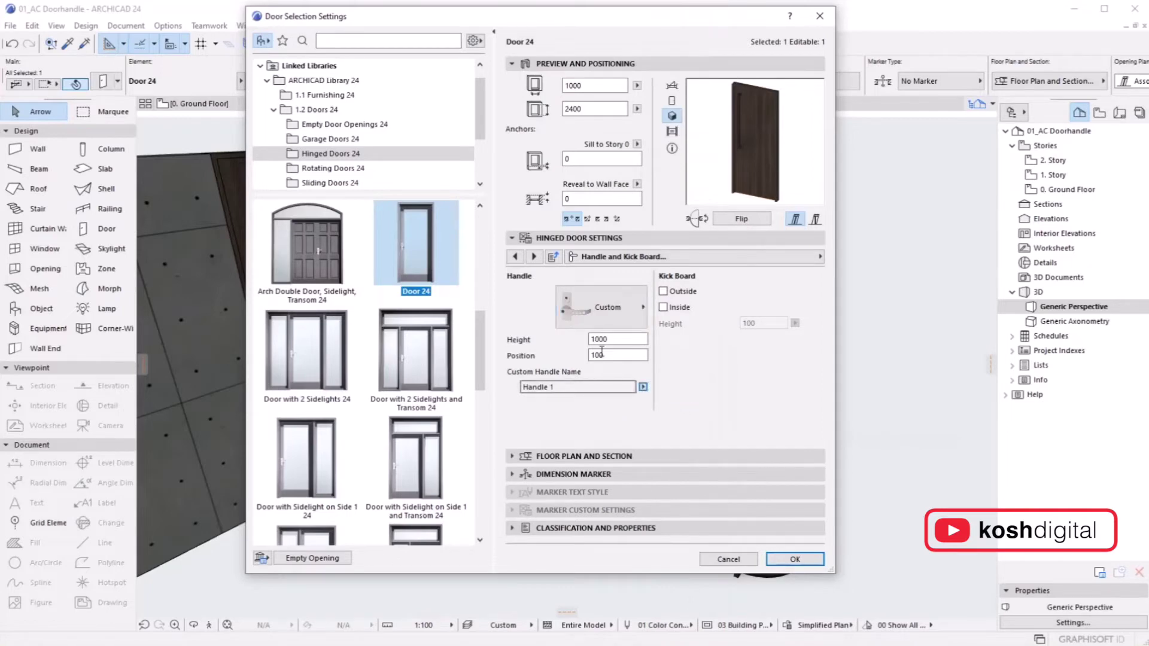
Step: Set the single door's handle height to 600 and apply the door settings
left_click_drag(599, 339, 572, 343)
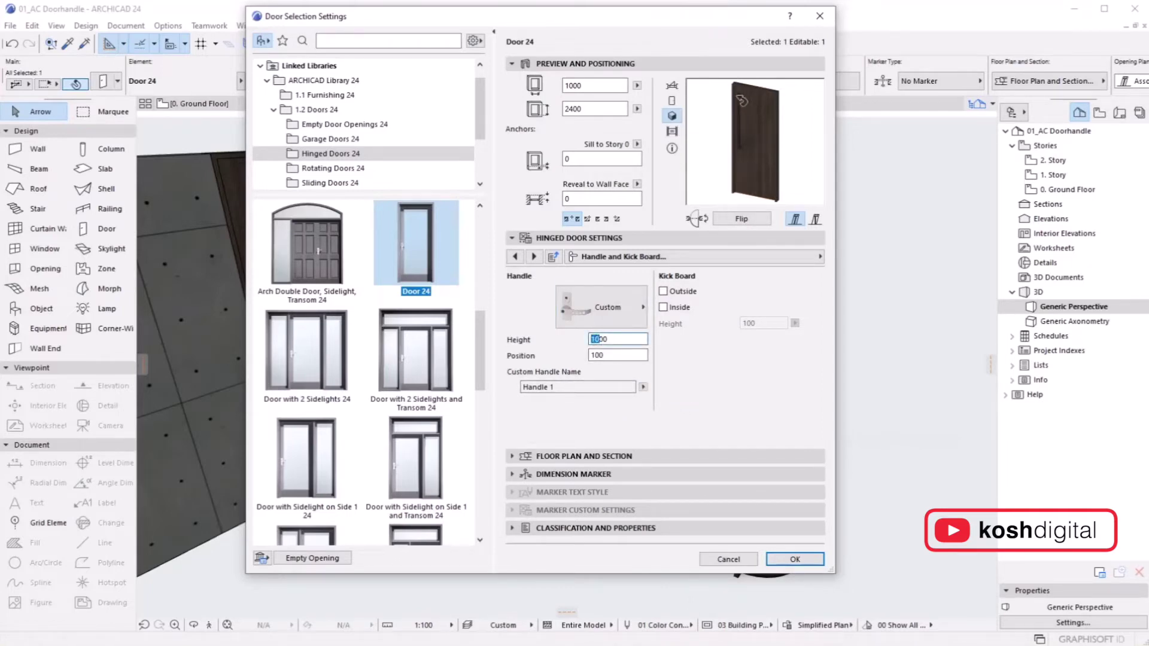
type("5")
left_click(616, 355)
double_click(623, 357)
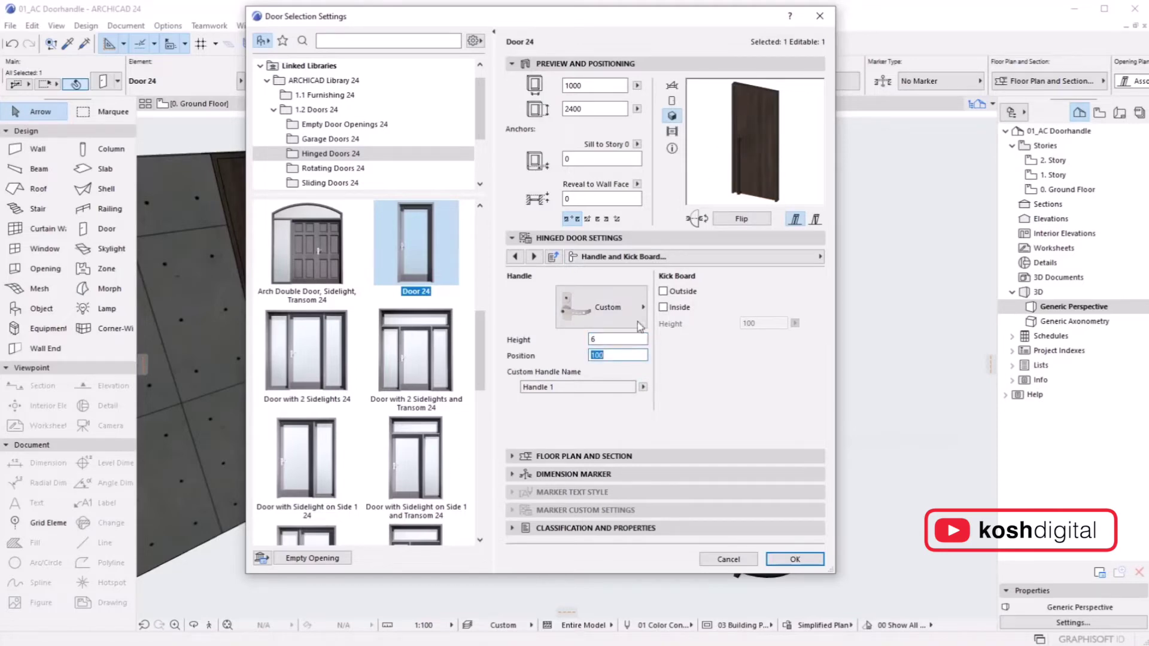
type("600")
left_click(620, 351)
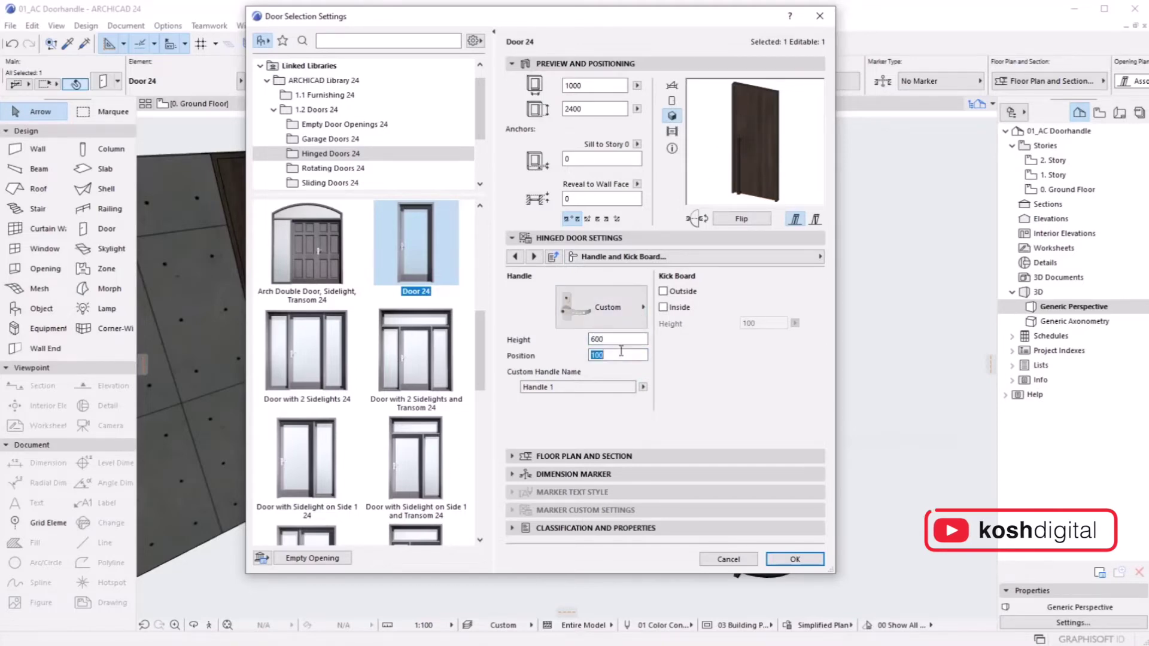
left_click(802, 564)
left_click(643, 360)
Step: Insert a node near the middle of the straight handle bar's long edge and pull it outward into a pointed shape
scroll(571, 246, "up", 1)
middle_click_drag(567, 249, 590, 385)
scroll(508, 313, "down", 1)
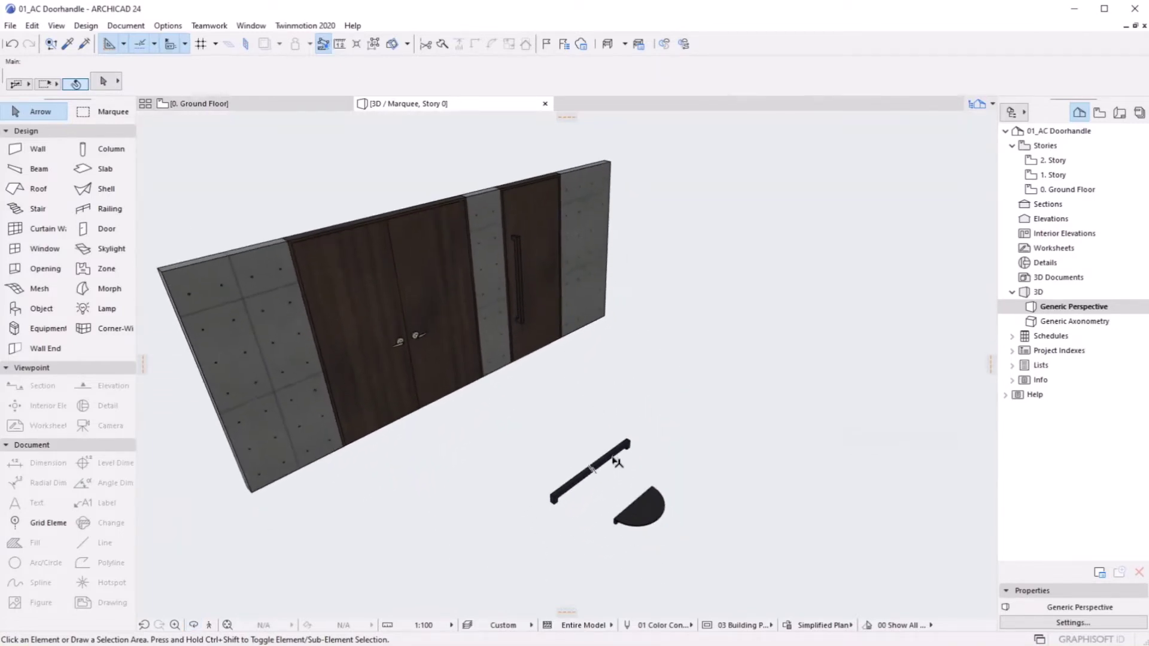
scroll(599, 476, "up", 3)
scroll(610, 469, "down", 3)
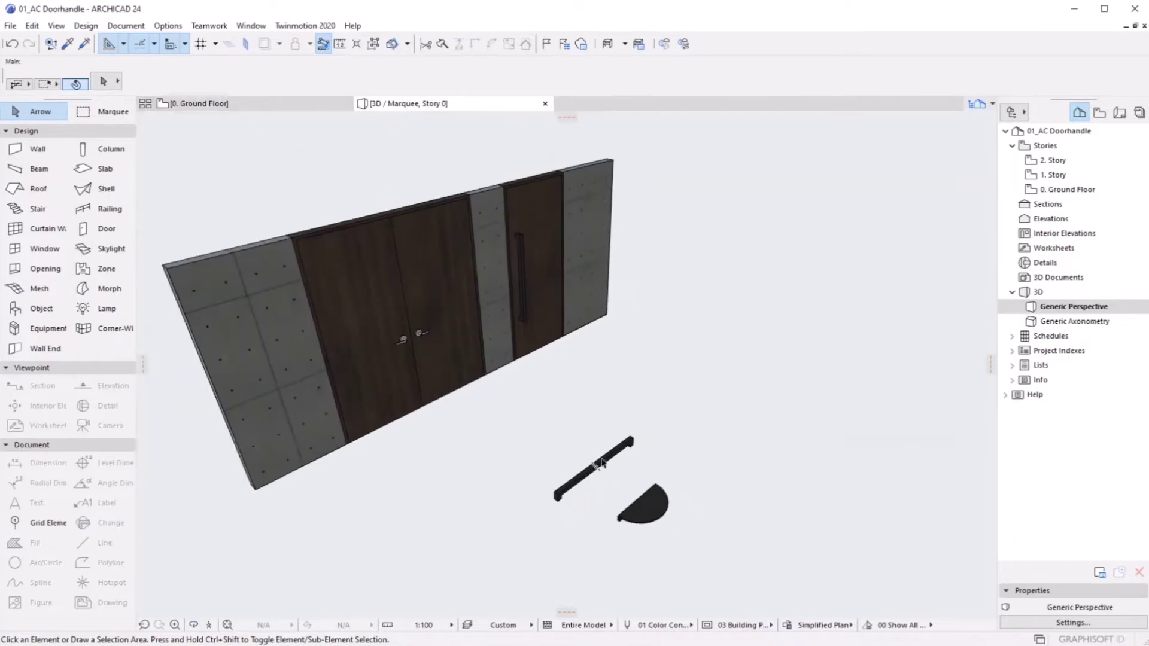
left_click(596, 464)
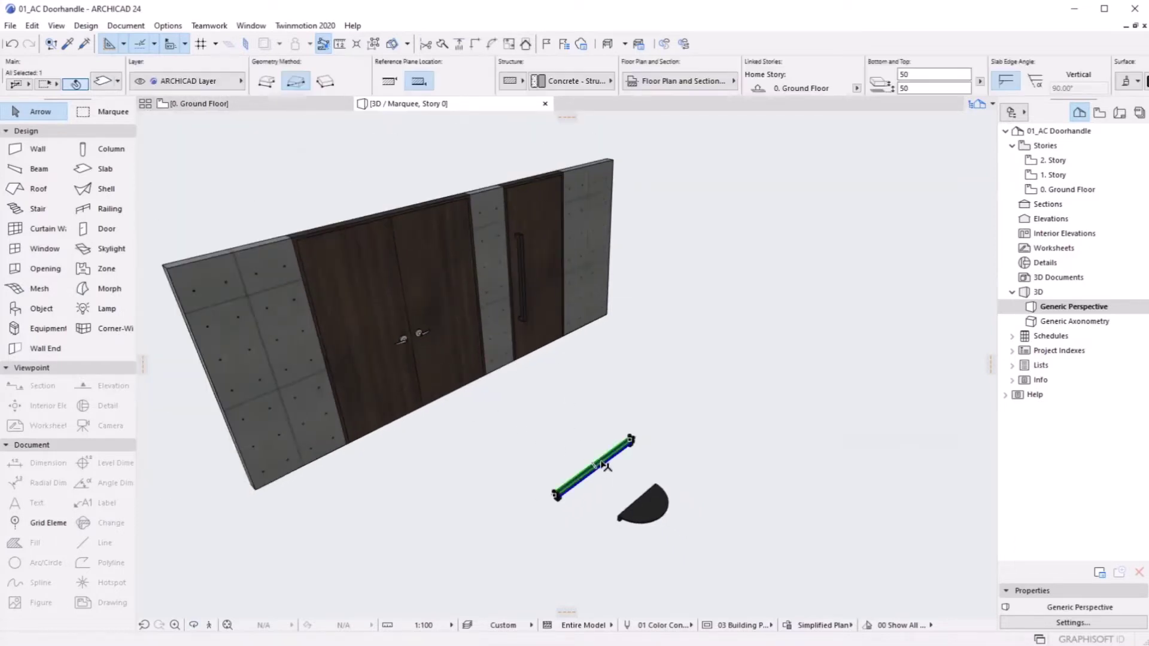
scroll(583, 476, "up", 3)
left_click(583, 479)
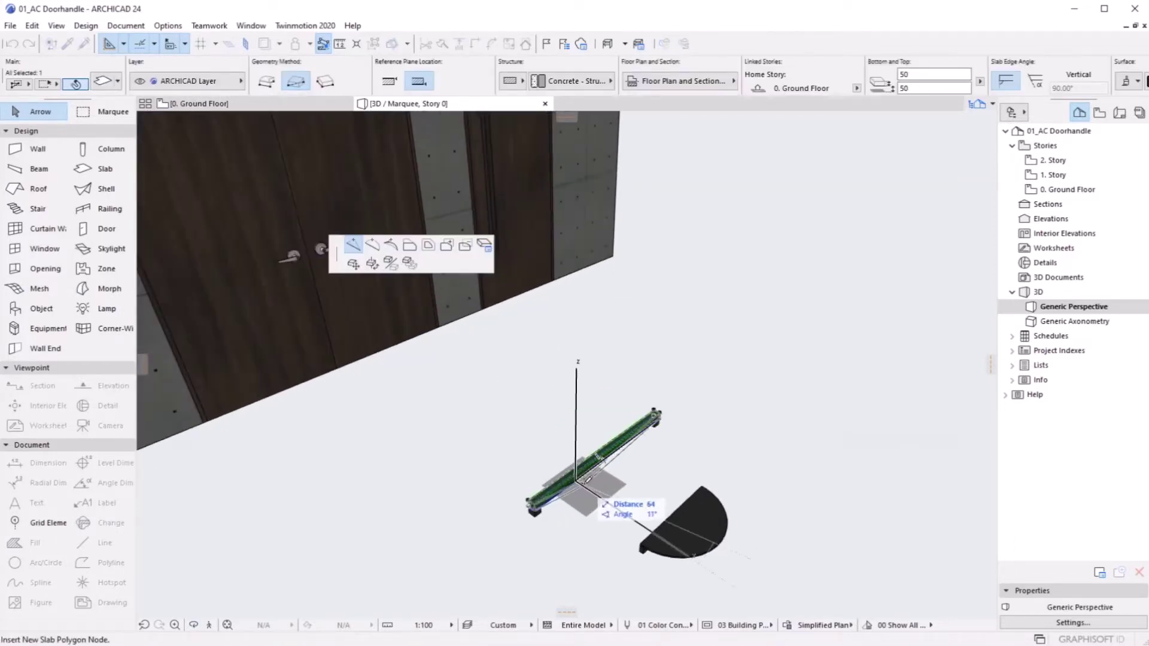
key("Escape")
key("Escape")
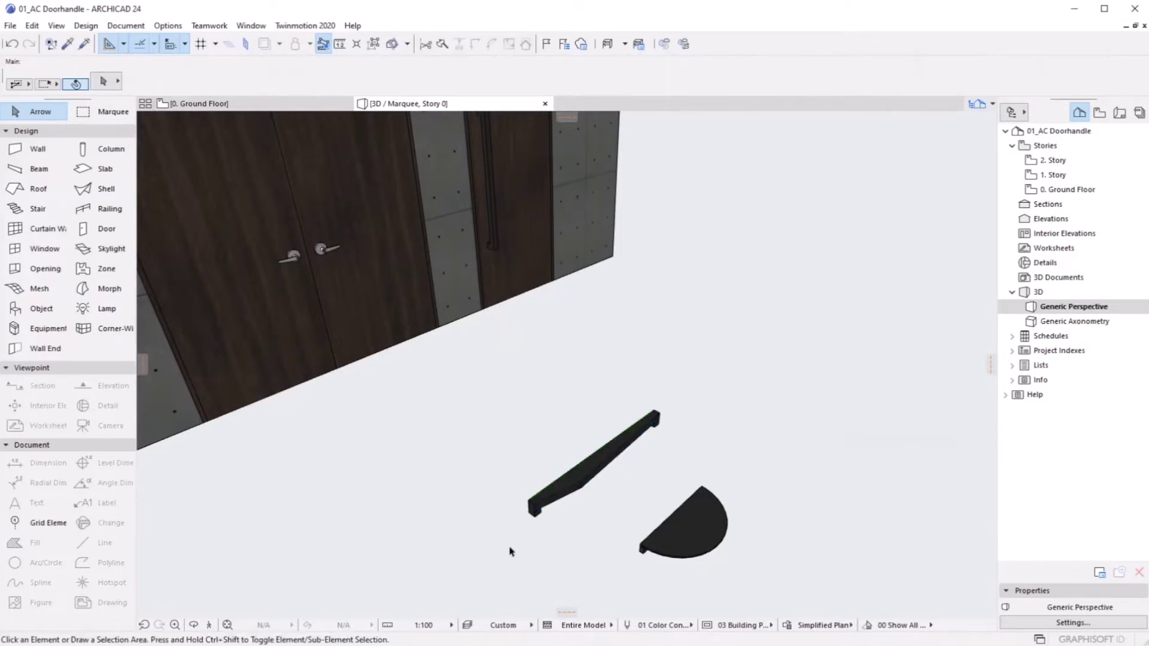
Step: Save the pointed bar handle's three slabs as a Handle named Handle 1a in the Embedded Library
left_click_drag(510, 552, 680, 370)
left_click_drag(635, 499, 733, 549, "shift")
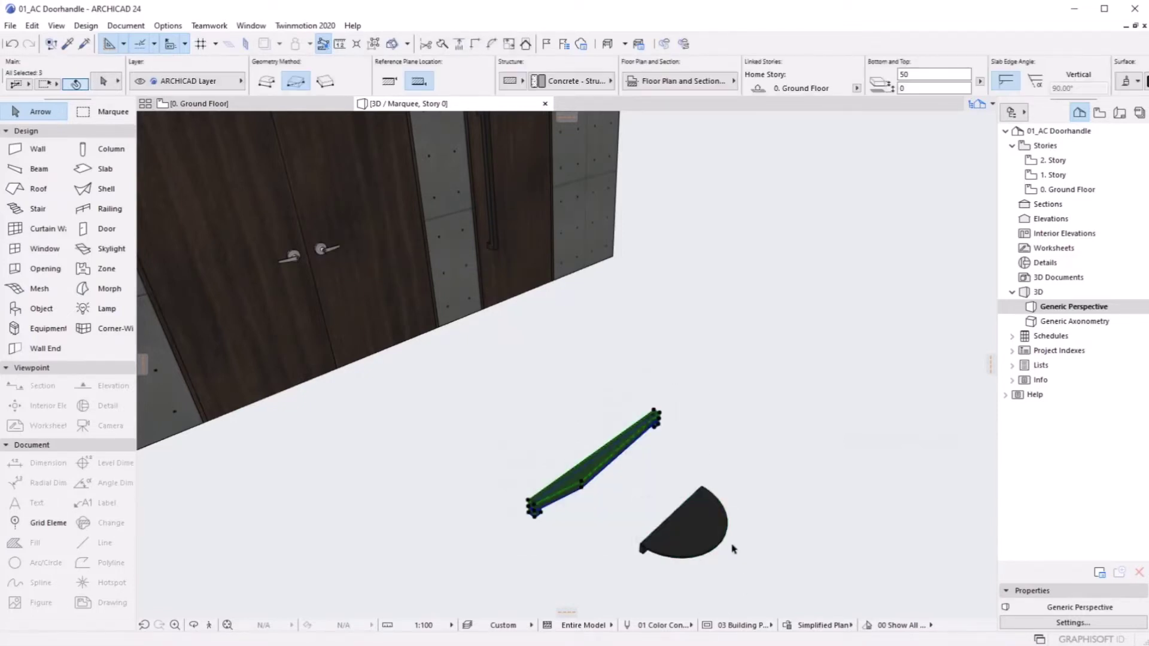
left_click(11, 25)
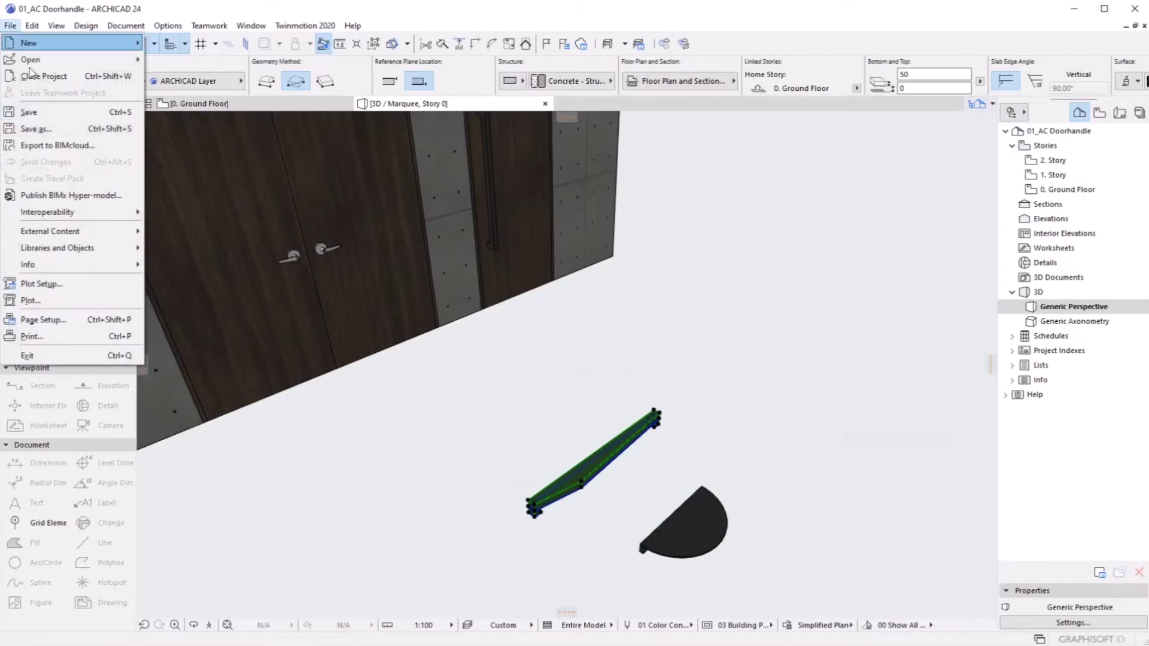
mouse_move(87, 249)
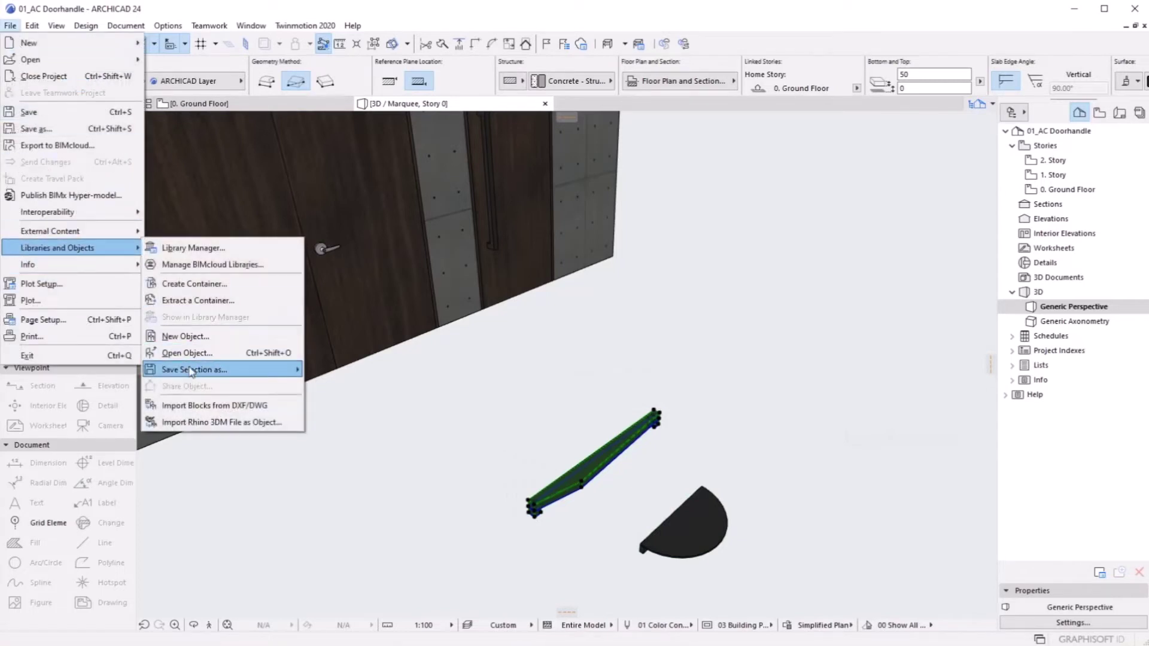
mouse_move(203, 370)
left_click(368, 624)
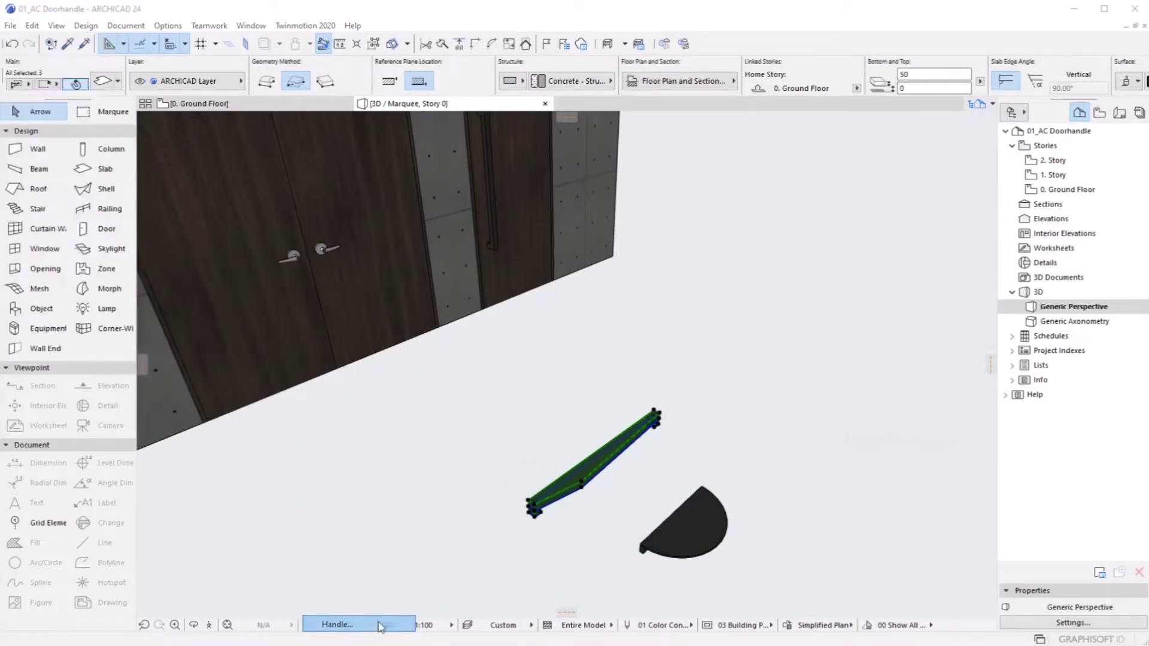
left_click(639, 291)
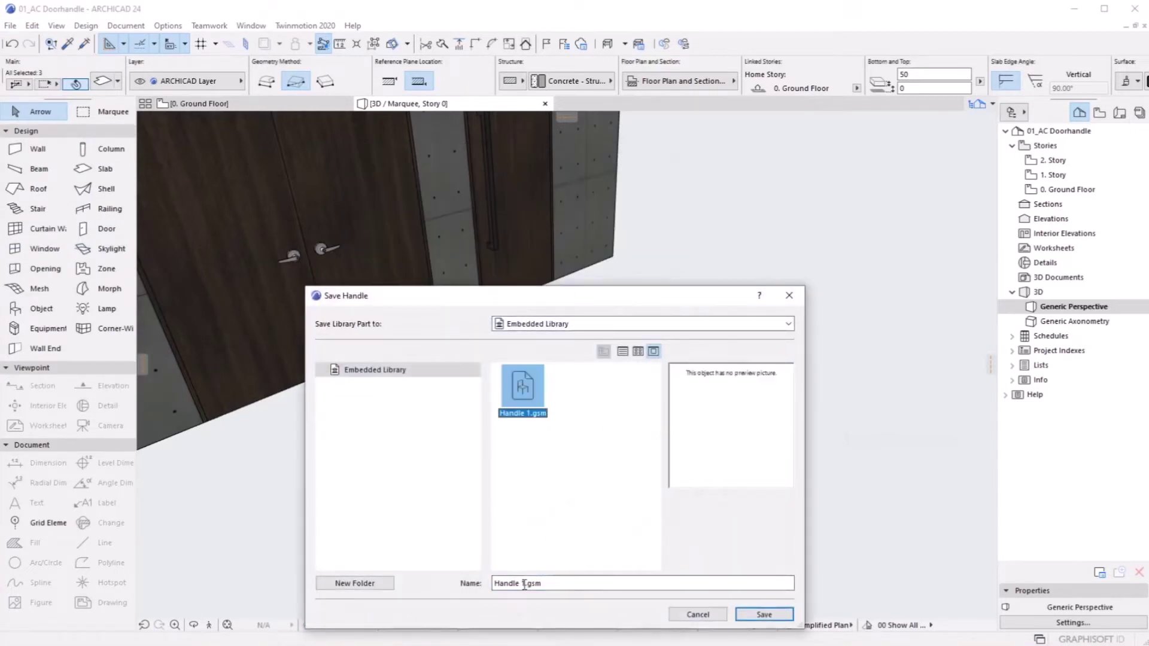
left_click(763, 615)
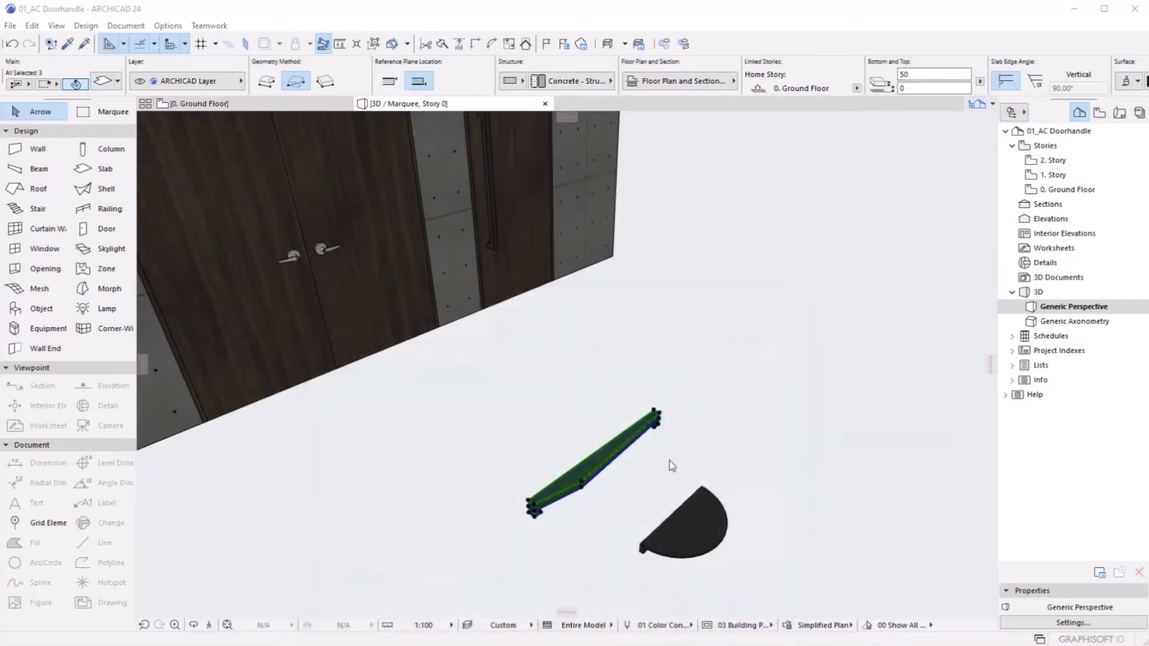
left_click(601, 230)
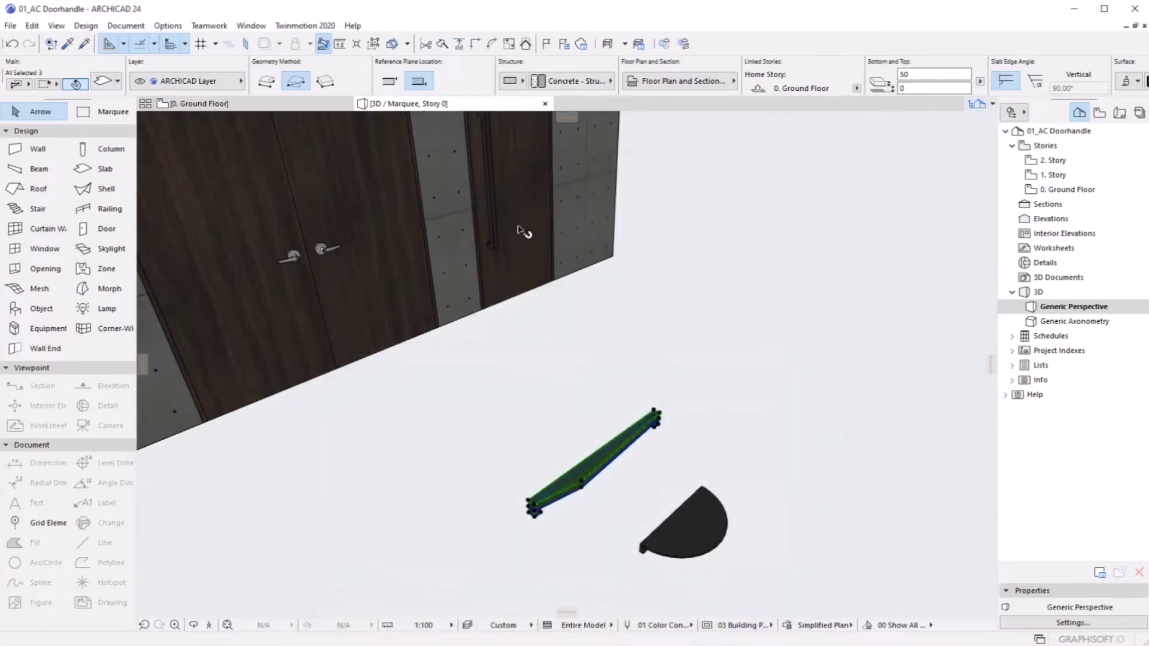
Step: Change the single door's custom handle to Handle 1a and apply the door settings
left_click(519, 230)
scroll(694, 367, "down", 3)
middle_click_drag(695, 366, 657, 363, "shift")
key("ctrl+t")
left_click(643, 388)
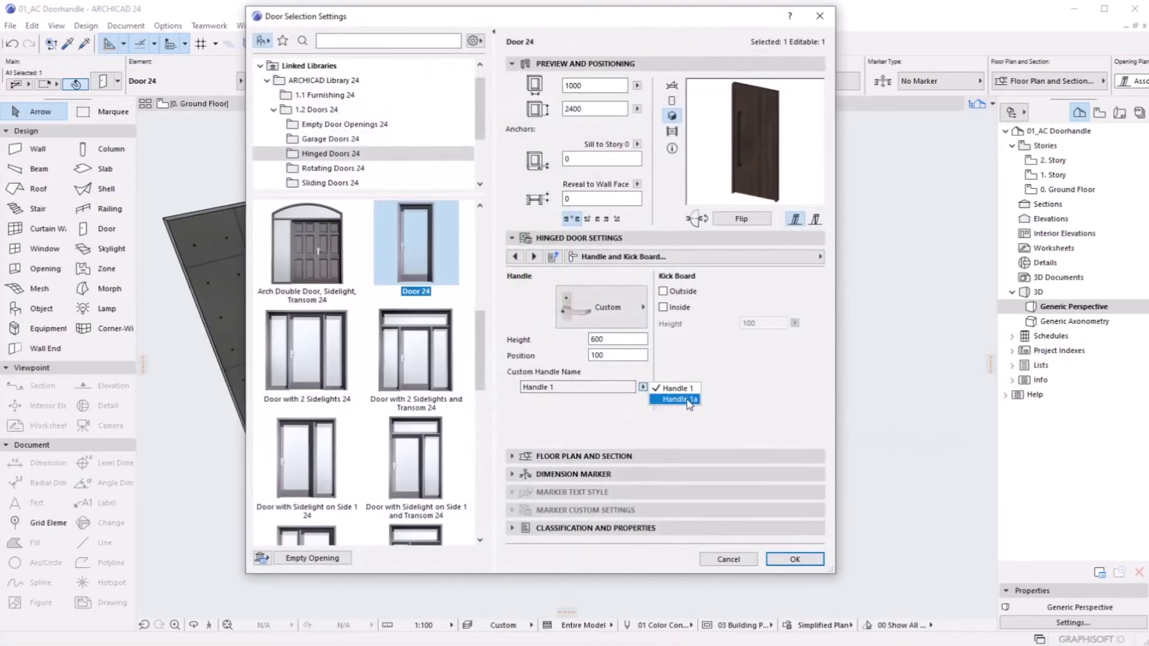
left_click(680, 399)
left_click(795, 559)
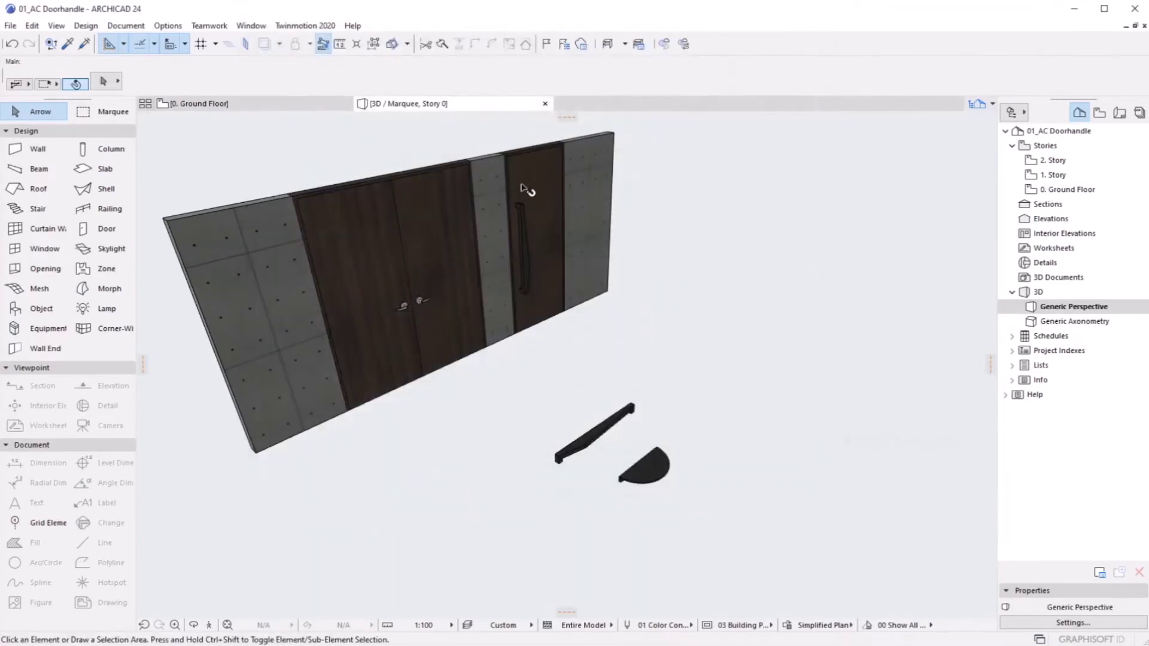
Step: Switch the single door's custom handle back to Handle 1 and apply the door settings
left_click(541, 237)
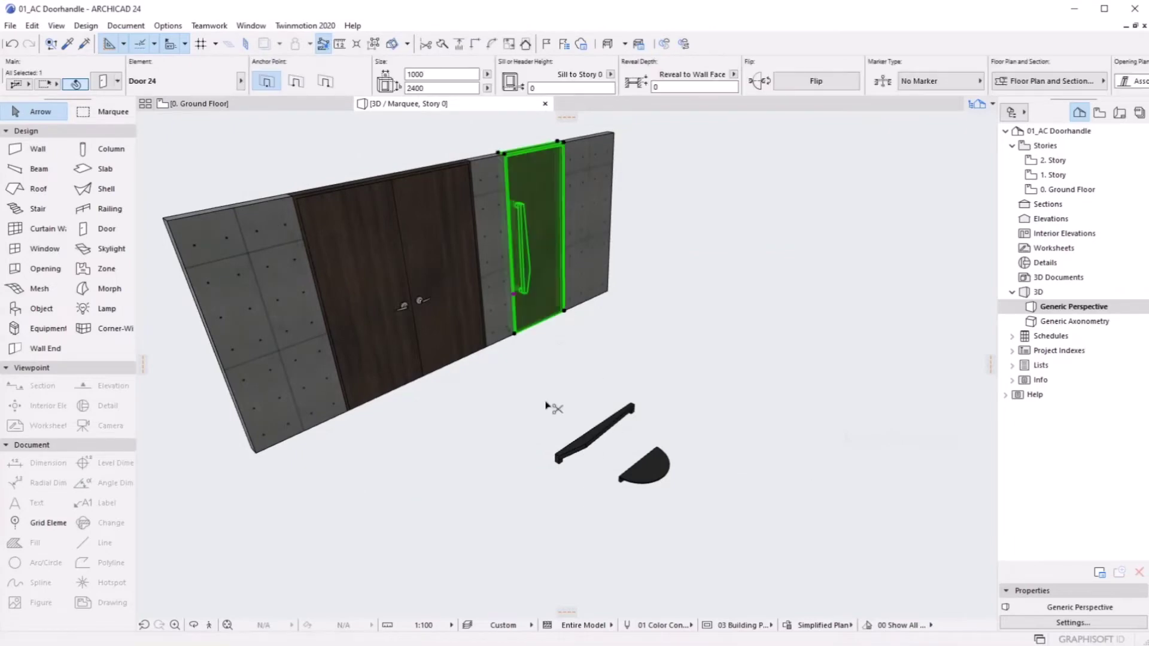
key("ctrl+t")
left_click(643, 388)
left_click(675, 389)
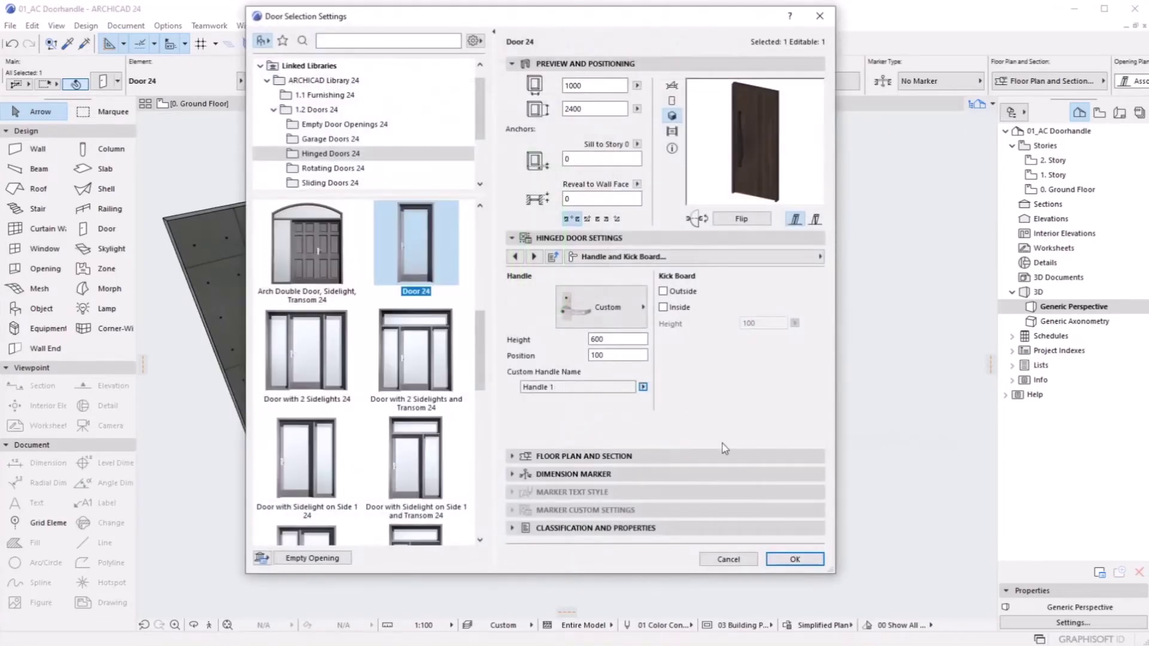
left_click(795, 559)
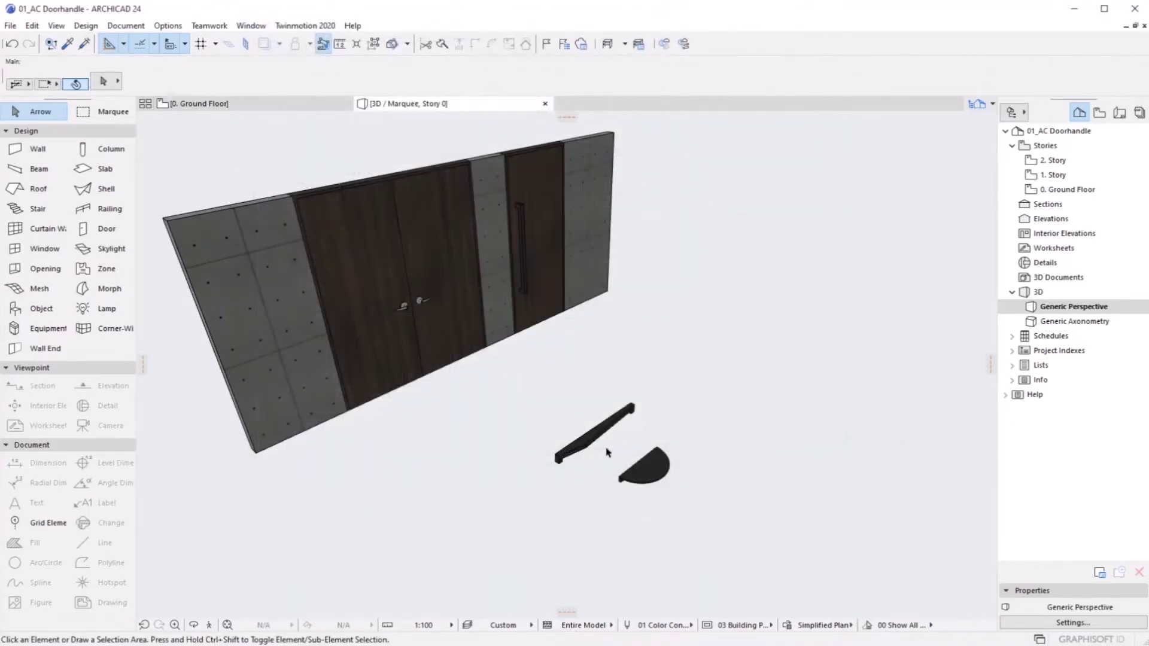
Step: Save the half-round handle's two slabs as a Handle named Handle 2 in the Embedded Library
left_click_drag(611, 449, 677, 509)
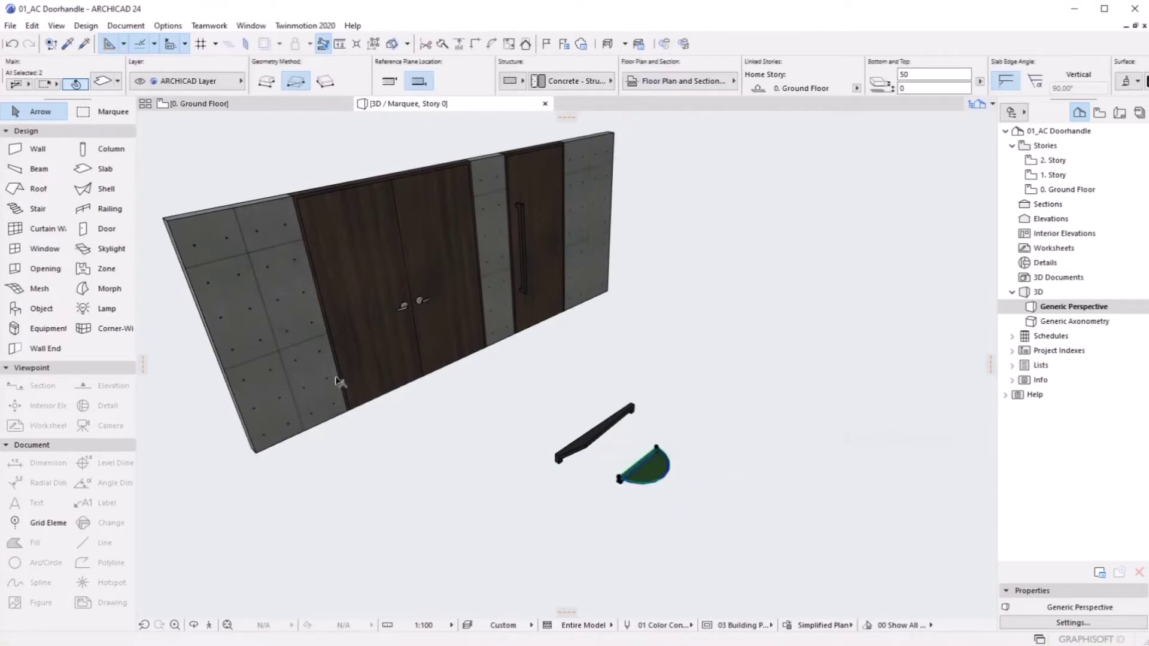
key("ctrl+t")
key("Escape")
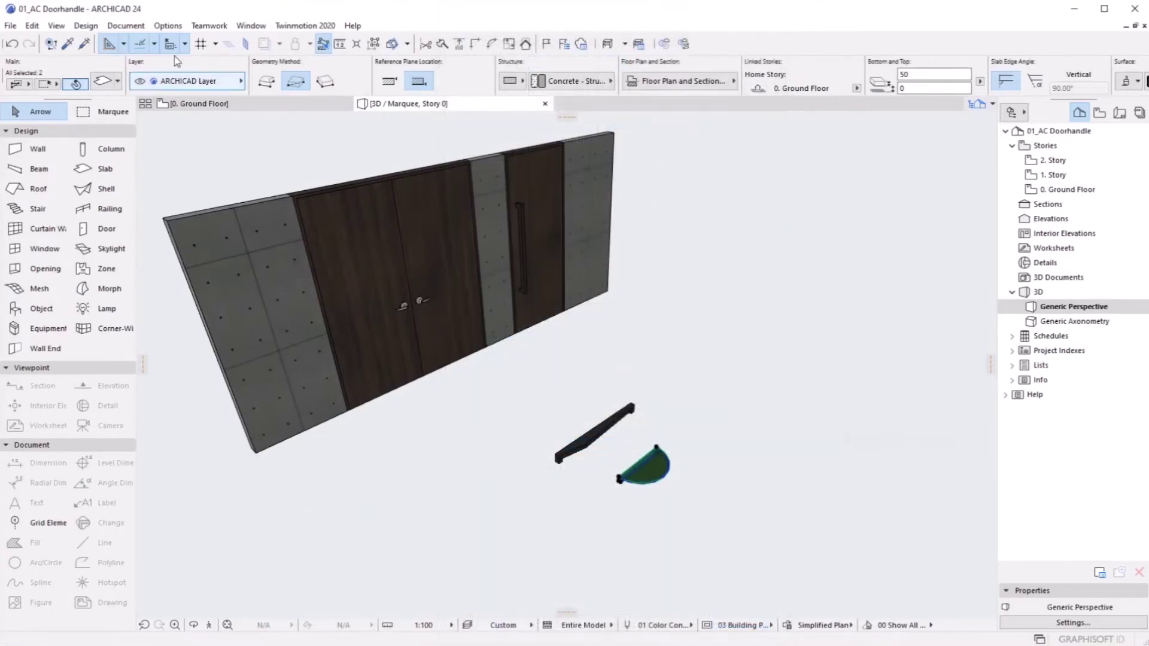
left_click(10, 27)
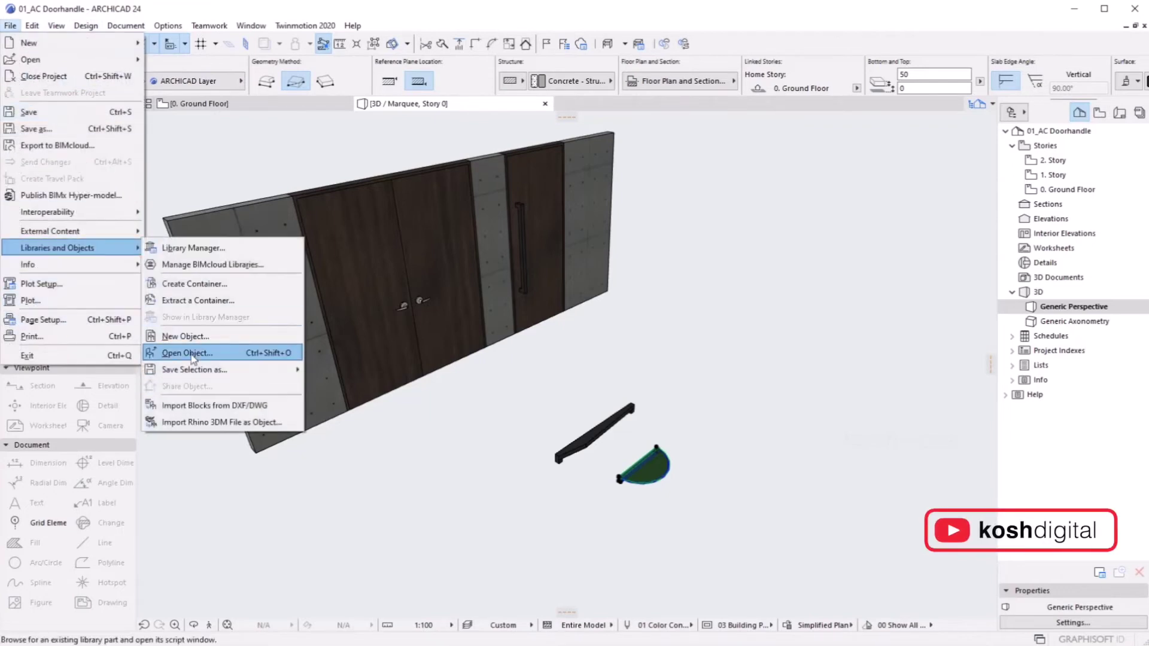
mouse_move(200, 370)
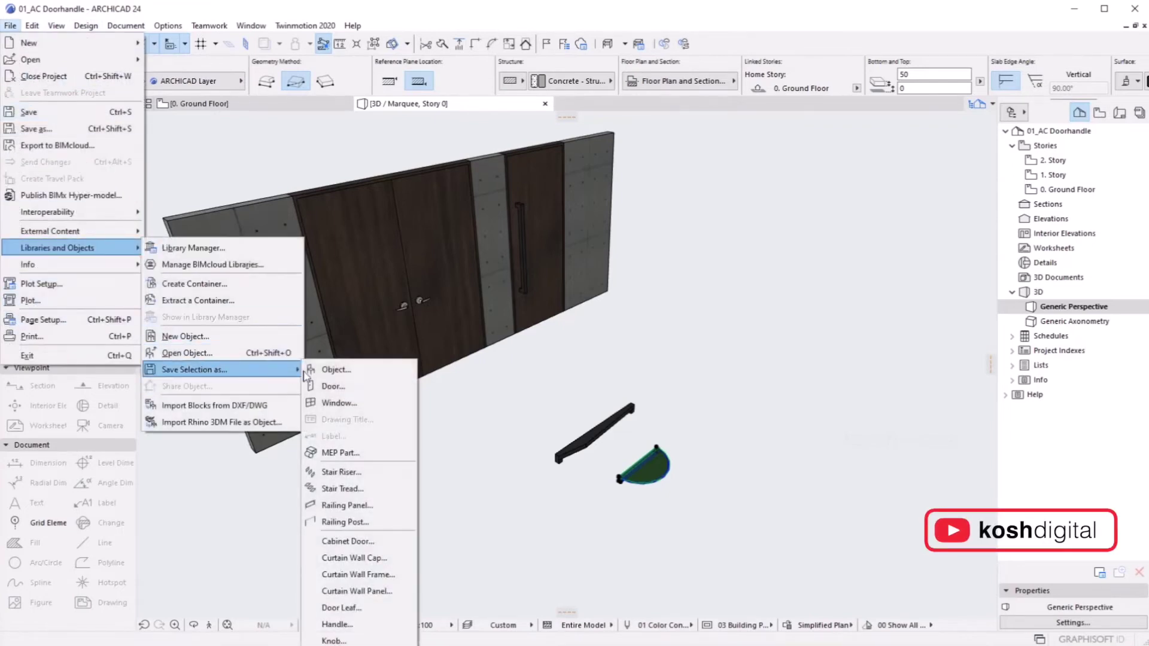
left_click(371, 625)
left_click(629, 287)
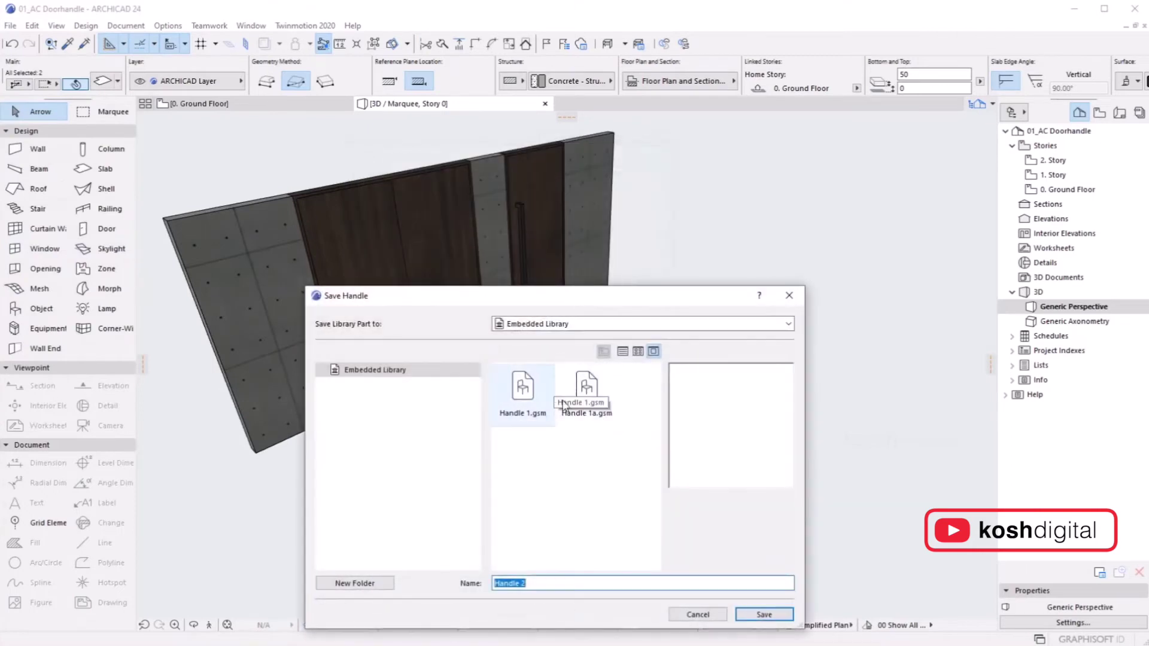
left_click(764, 615)
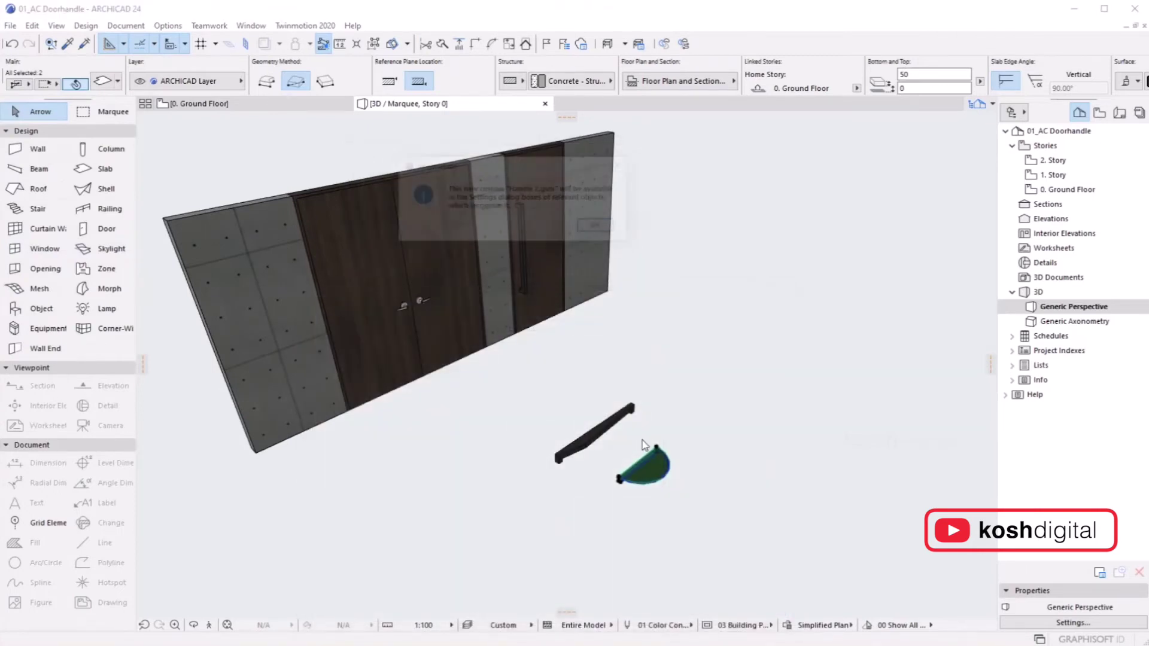
left_click(609, 227)
Step: Set the double door's handle type to Custom with Handle 2 at a height of 800 and apply the settings
left_click(464, 329)
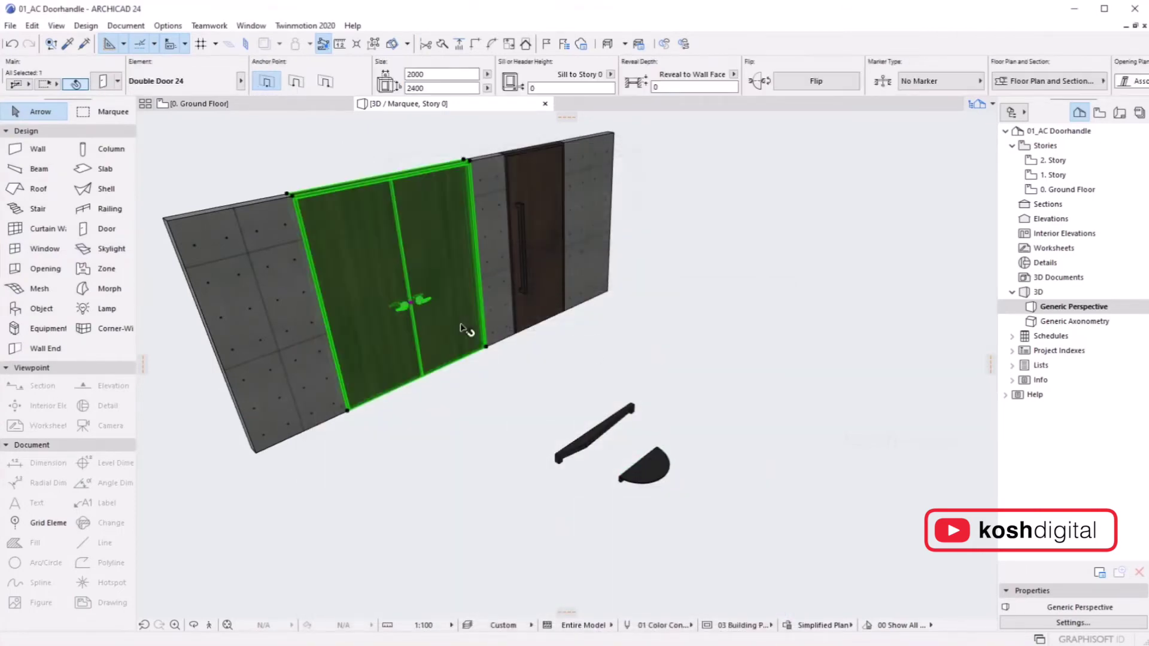
double_click(465, 329)
left_click(602, 323)
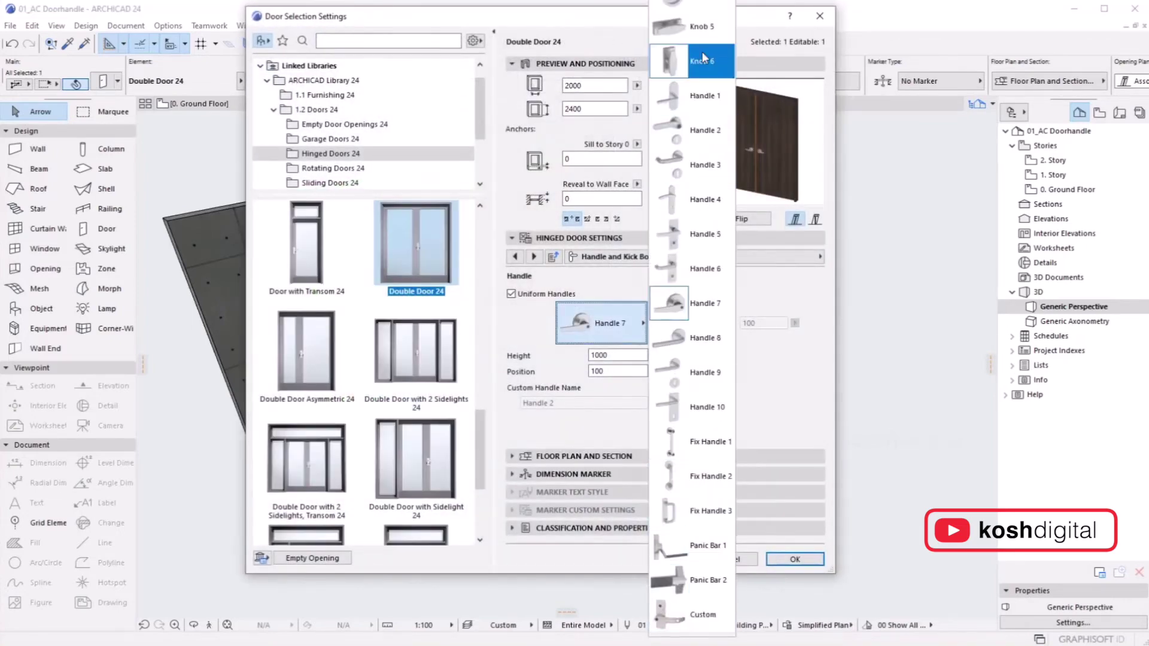
left_click(710, 619)
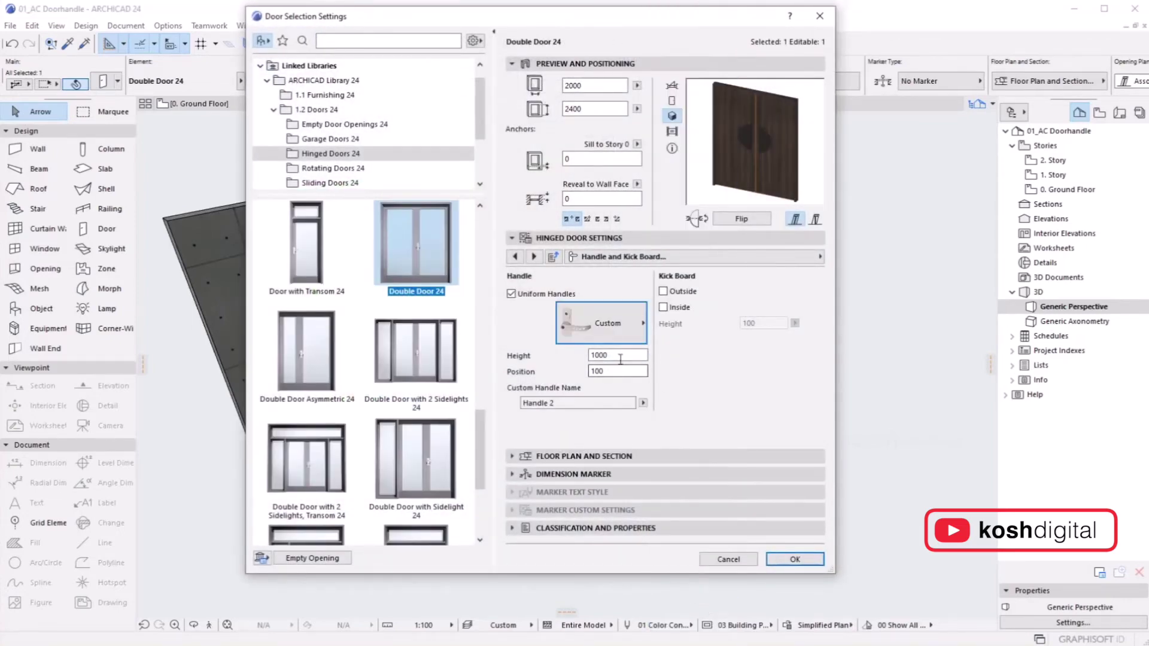
left_click(643, 405)
left_click(688, 428)
type("8")
key("Tab")
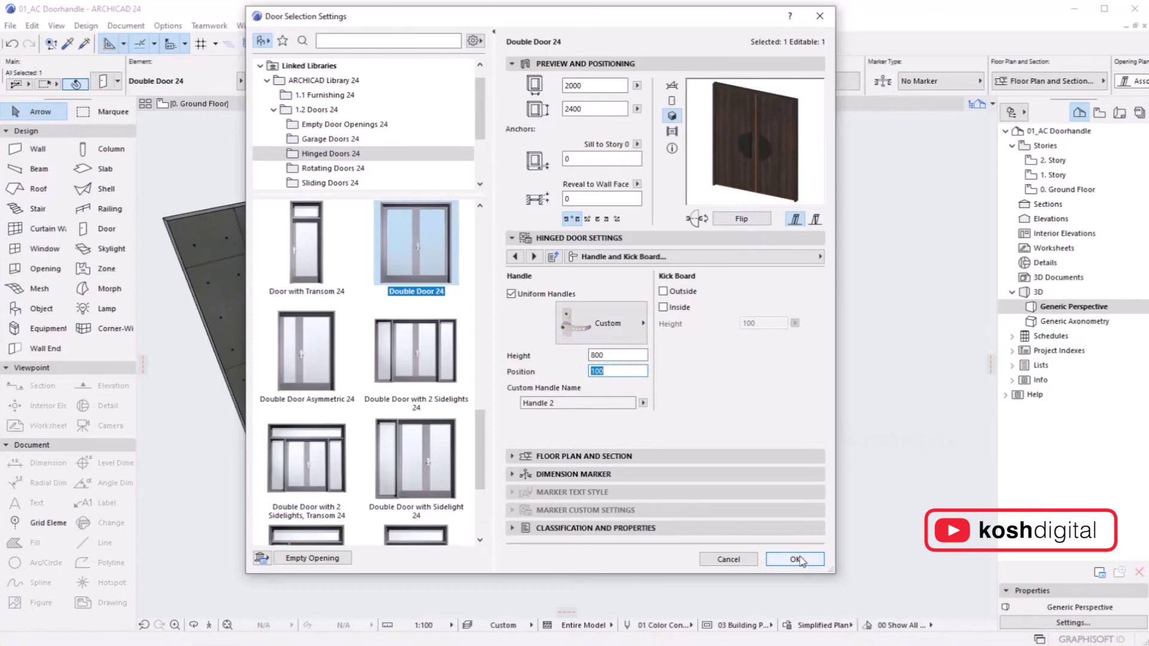
left_click(795, 559)
left_click(475, 397)
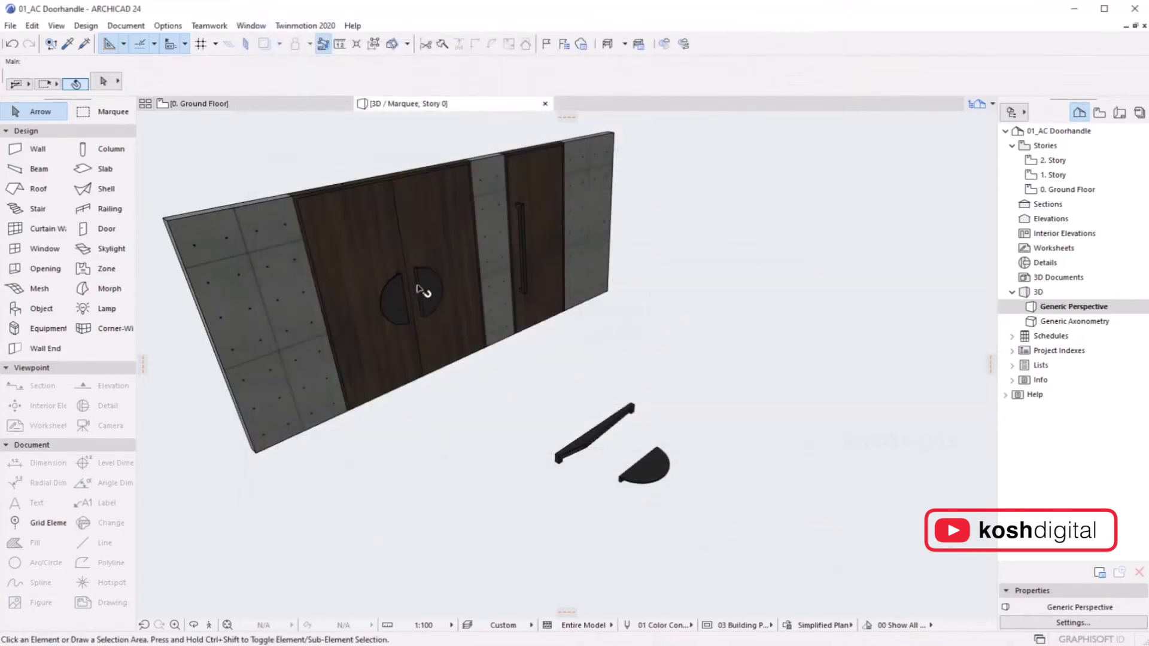
Step: Set the double door's handle position to 20 and apply the door settings
scroll(453, 302, "up", 5)
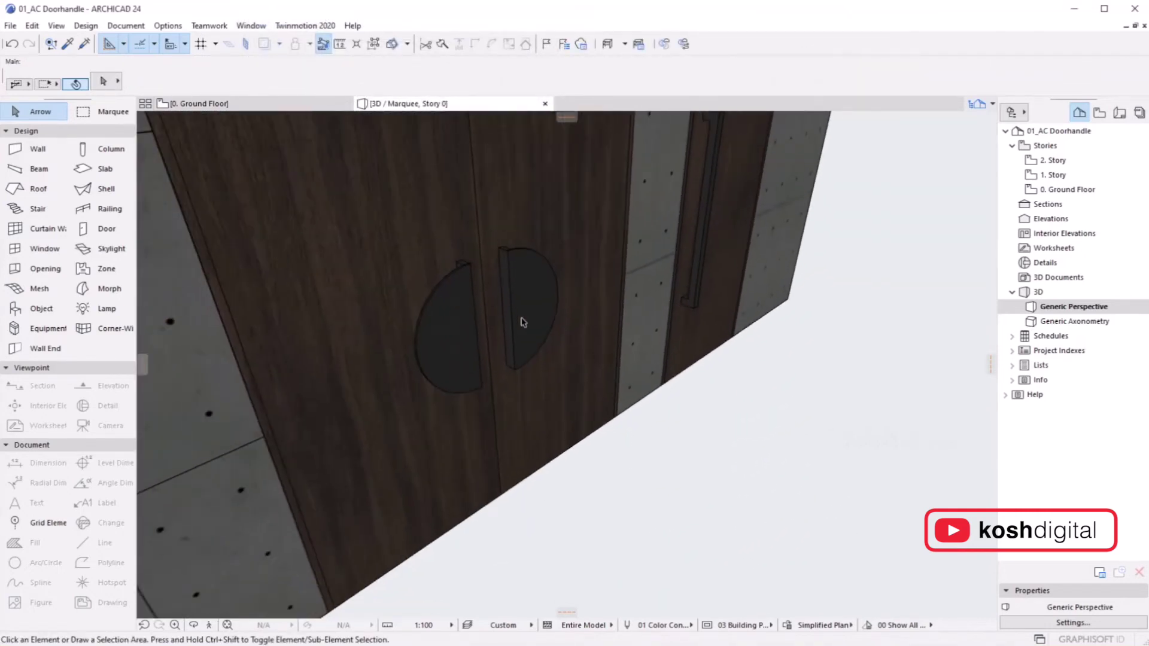
scroll(481, 319, "down", 6)
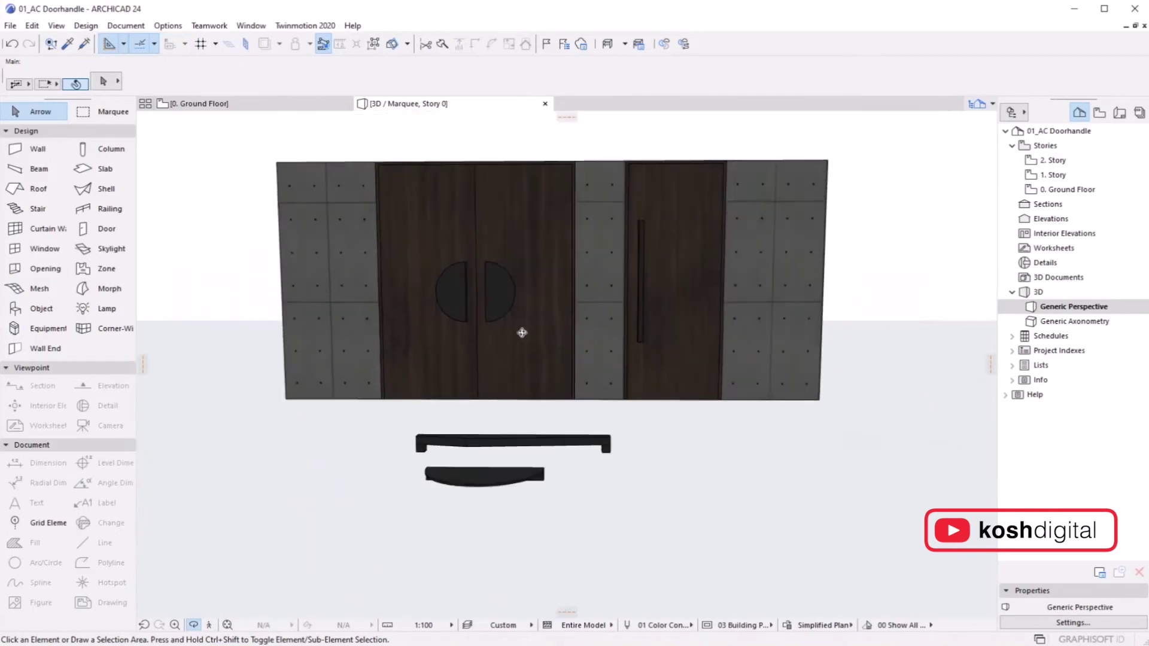
double_click(549, 298)
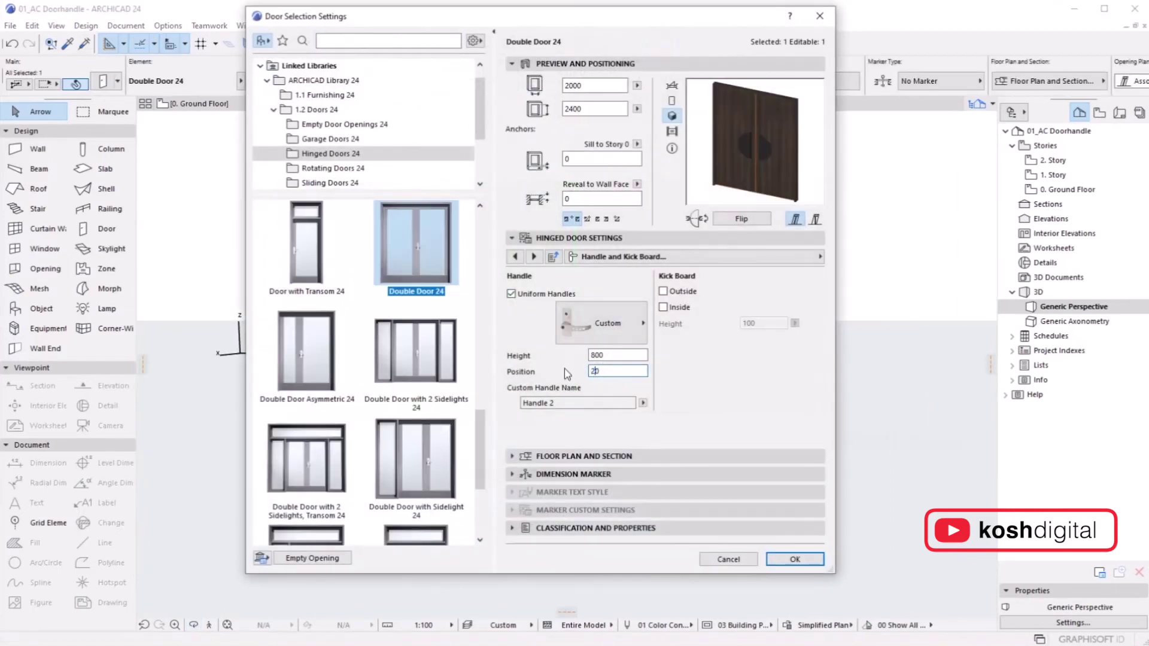
key("Return")
Step: Set the double door's handle position to 30 and apply the door settings
key("ctrl+t")
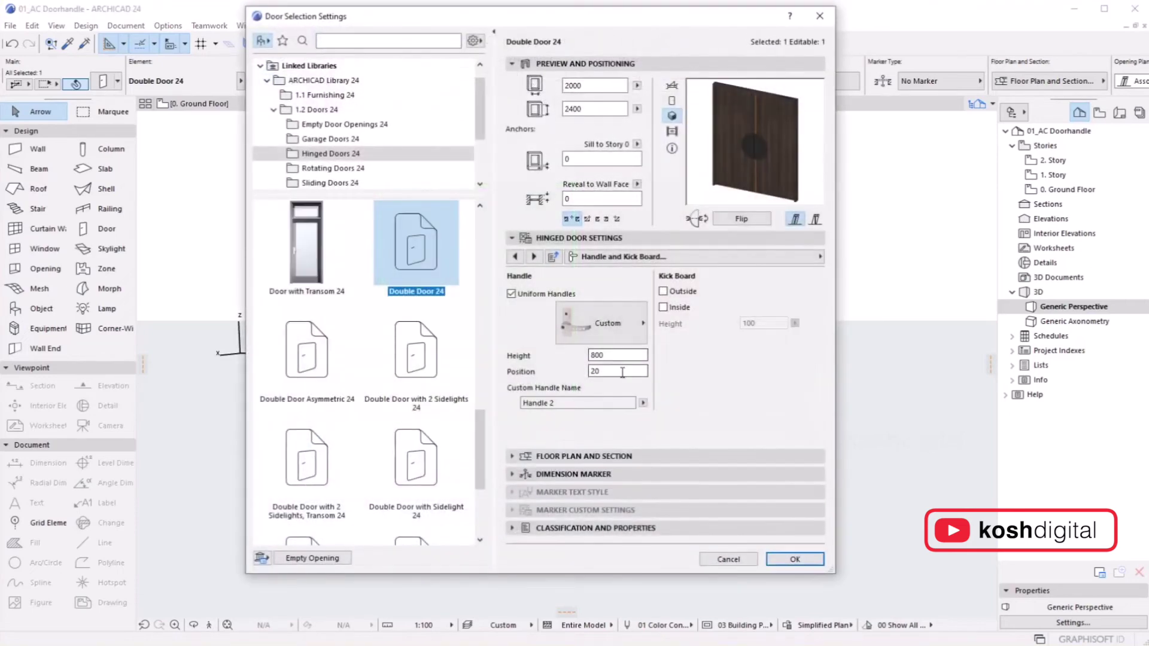
left_click_drag(623, 372, 544, 379)
type("30")
key("Return")
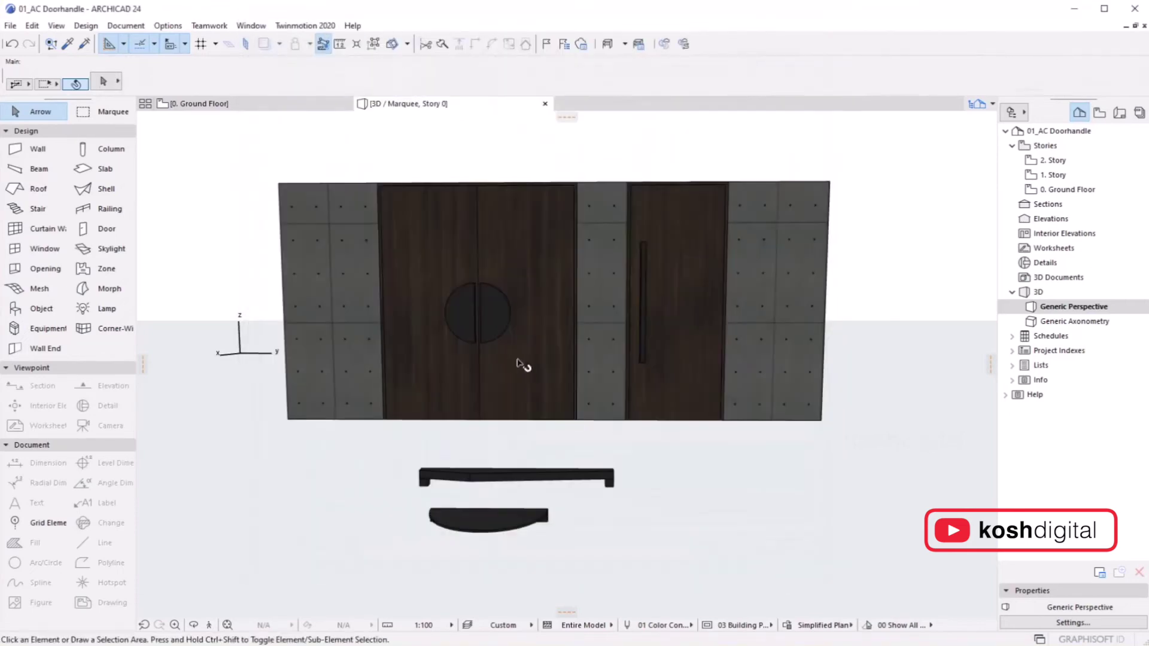
Step: Turn off Uniform Handles for the double door and assign Handle 1a as Leaf 1's custom handle
middle_click_drag(531, 373, 556, 333, "shift")
left_click(551, 341)
key("ctrl+t")
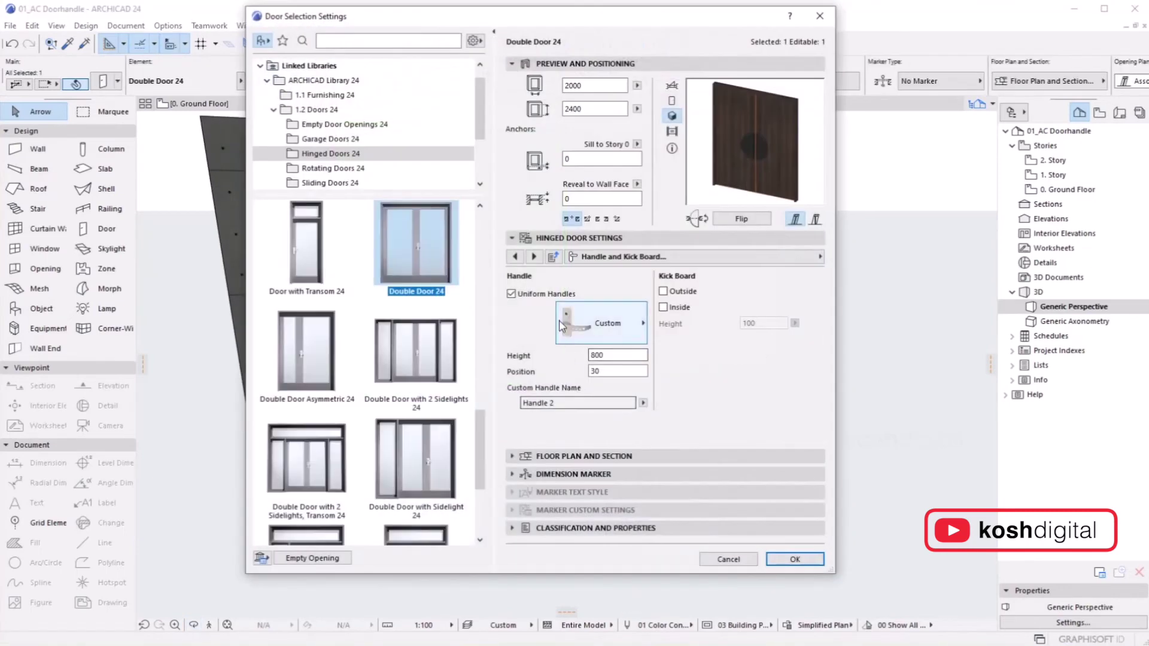
left_click(521, 296)
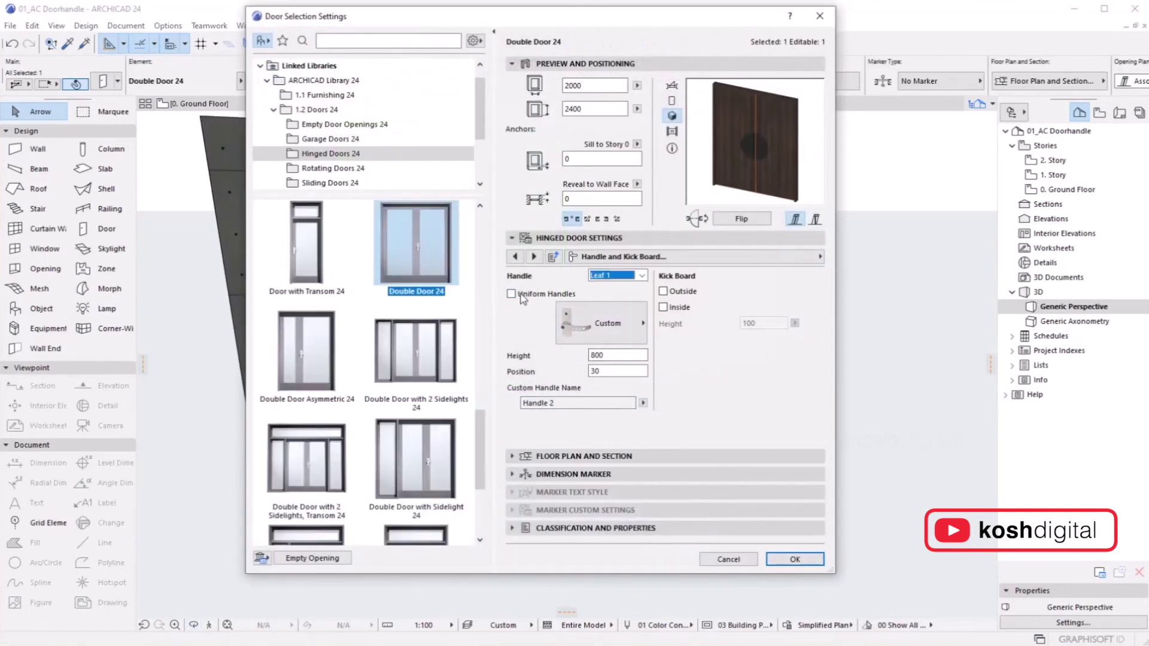
left_click(636, 321)
key("Escape")
left_click(638, 326)
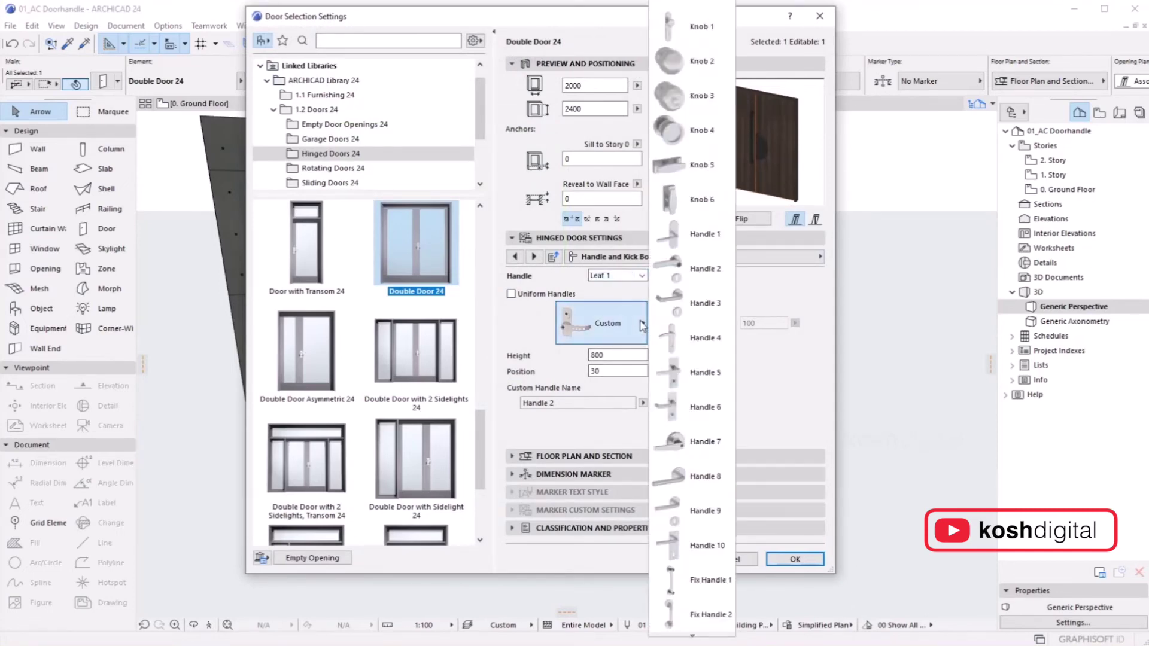
scroll(694, 455, "down", 3)
left_click(698, 615)
left_click(644, 404)
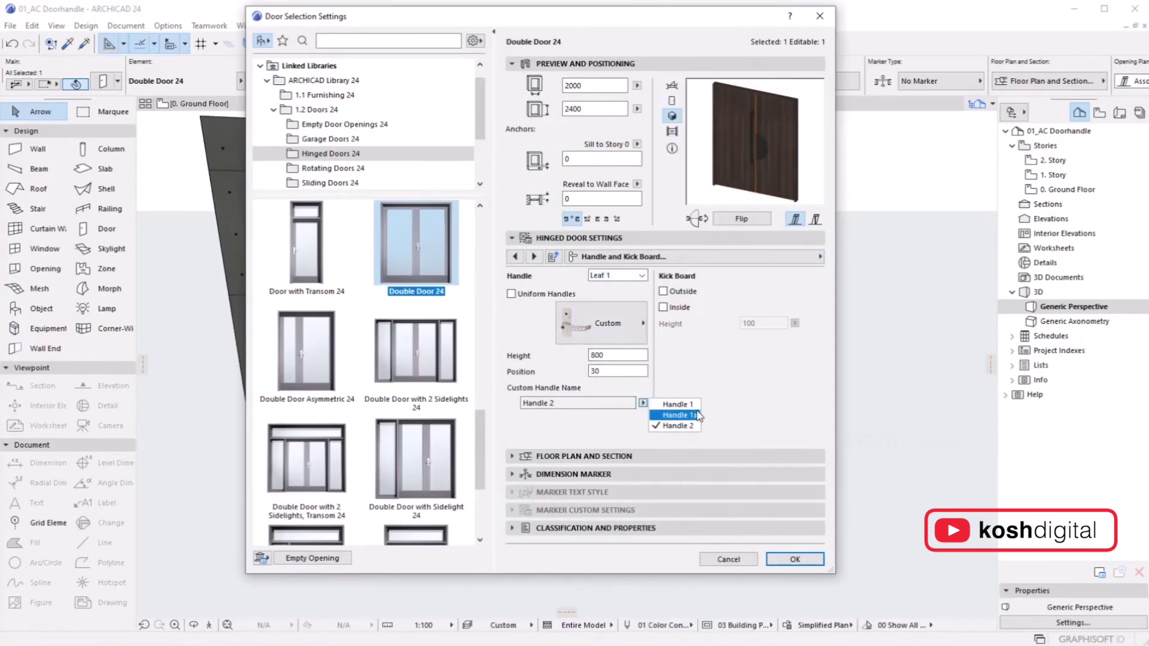
left_click(670, 416)
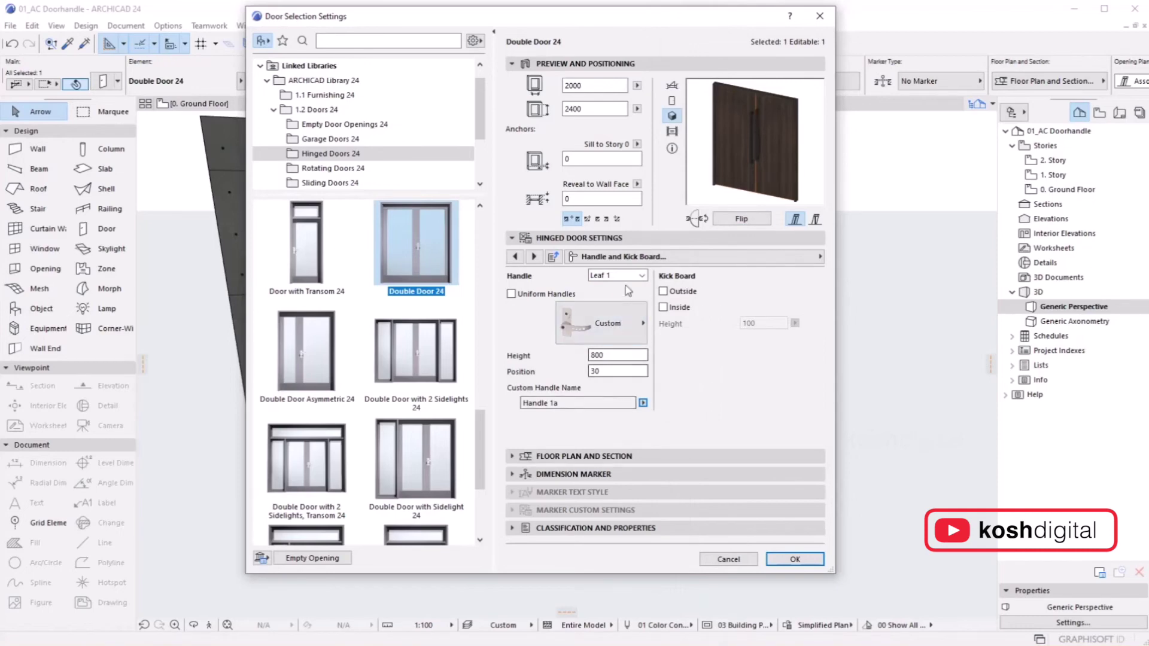
Step: Check the custom handle choice for the double door's second leaf, apply the door settings and deselect the door
left_click(642, 275)
left_click(614, 296)
left_click(642, 403)
left_click(797, 558)
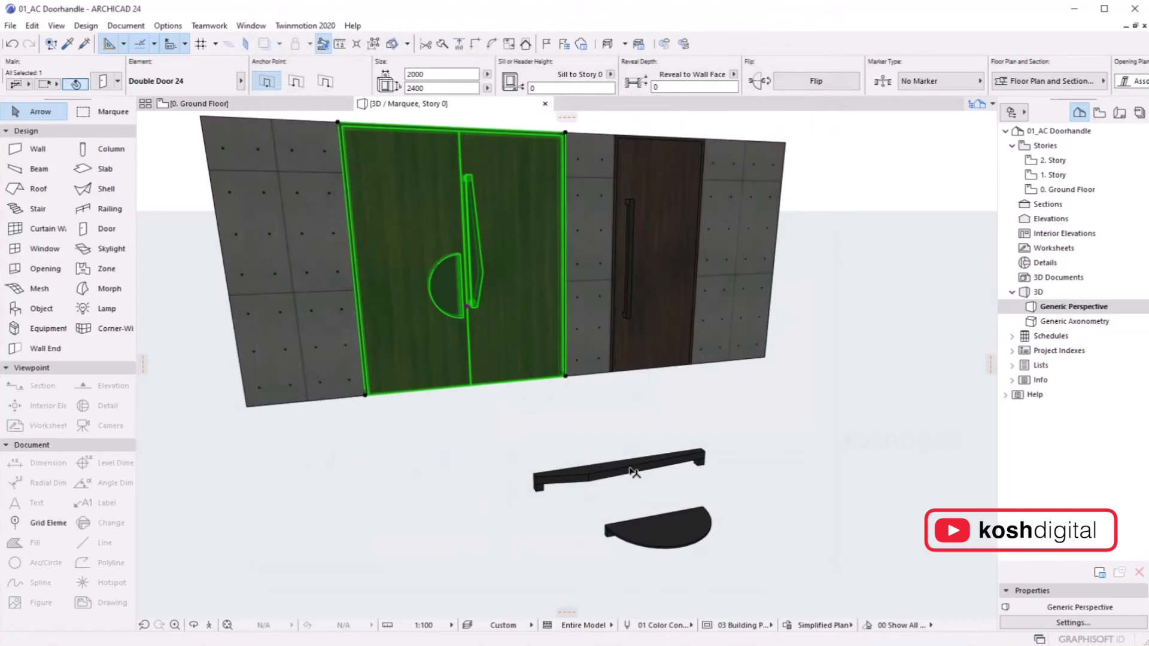
key("Escape")
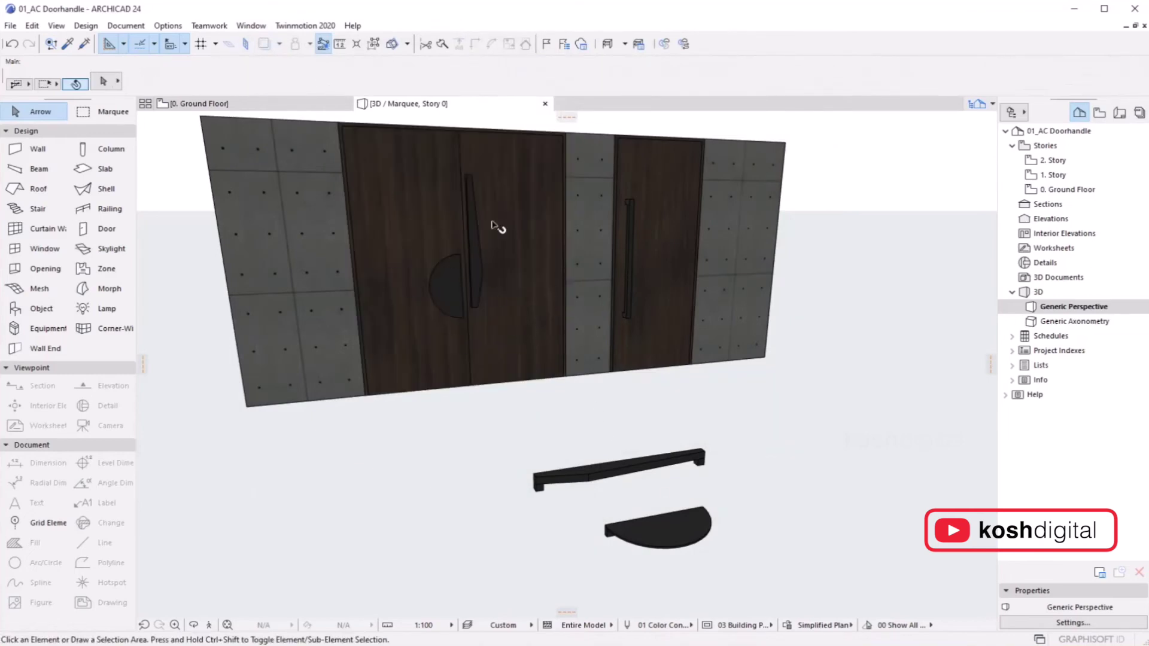
Step: Turn Uniform Handles back on for the double door, assign Handle 2 as its custom handle, apply the settings and deselect the door
double_click(503, 377)
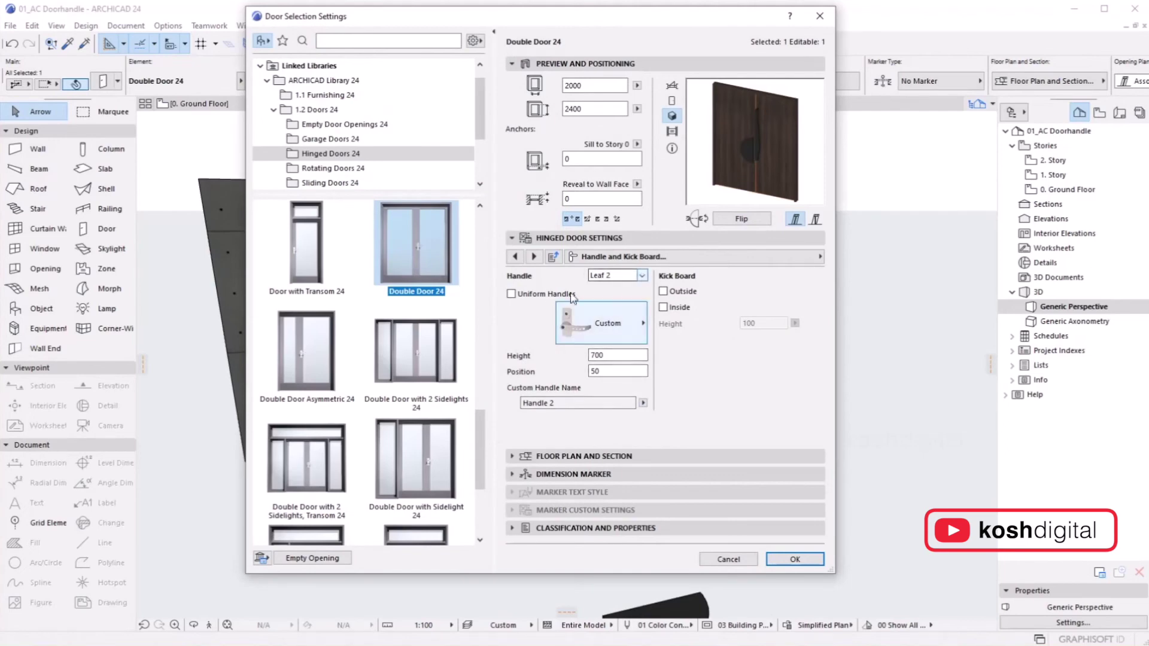
left_click(512, 294)
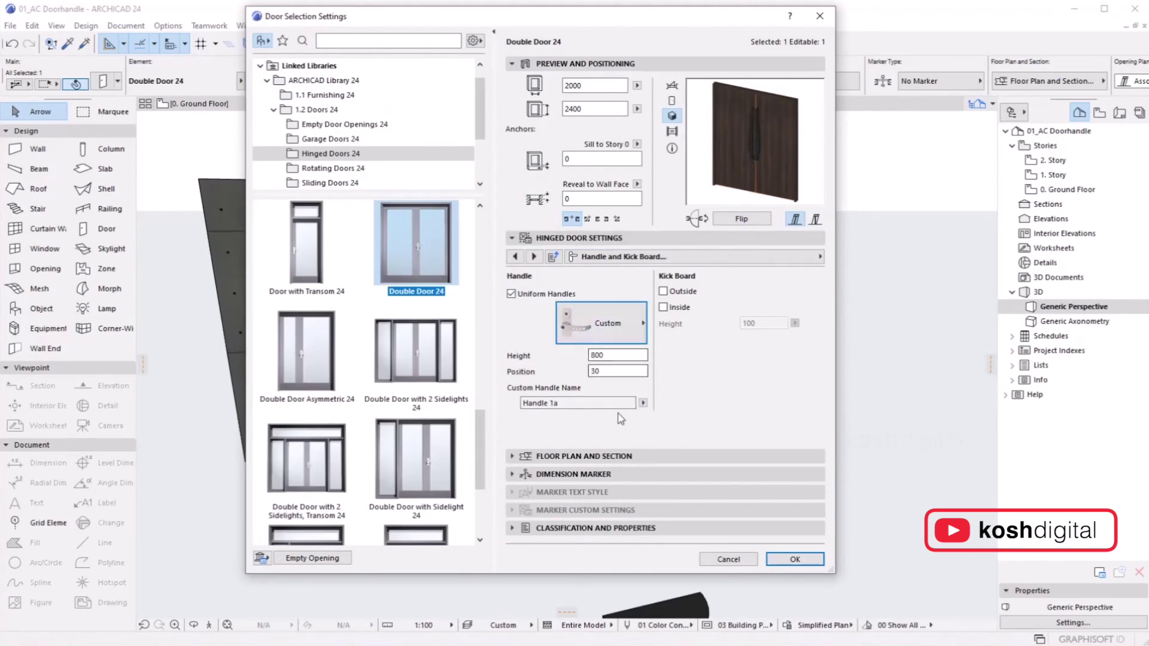
left_click(643, 403)
left_click(664, 430)
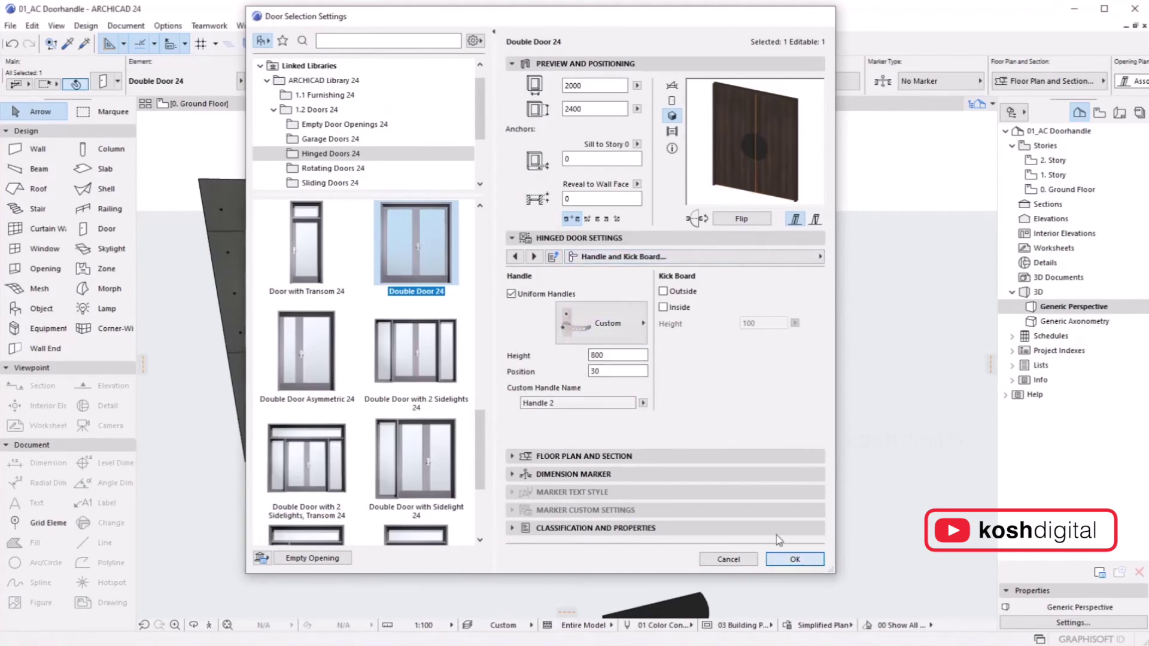
left_click(794, 559)
key("Escape")
Step: Inspect the custom handles on the double and single doors from both sides of the wall
scroll(566, 362, "up", 5)
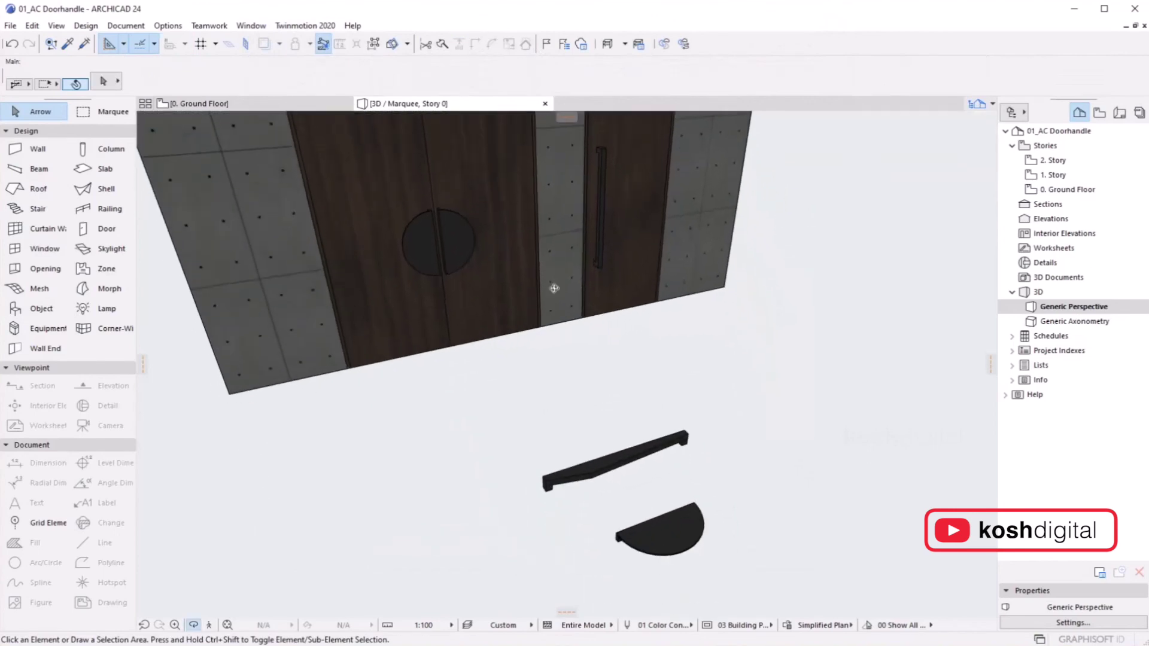
left_click_drag(435, 347, 725, 326)
scroll(634, 318, "down", 5)
left_click_drag(462, 367, 840, 349)
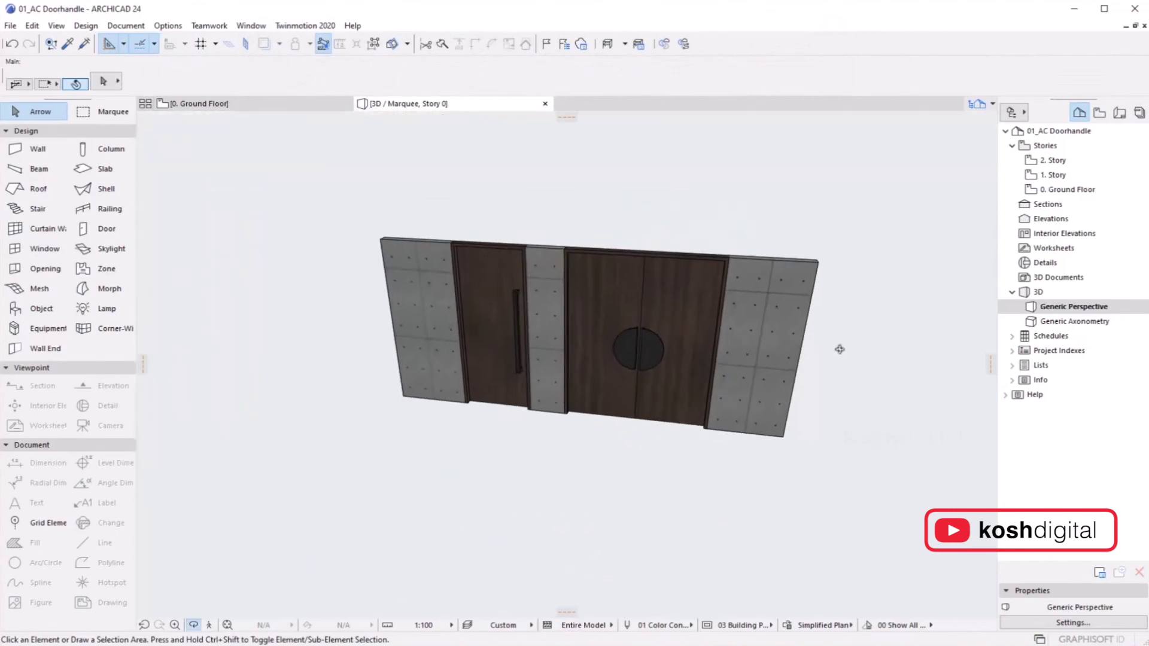
mouse_move(673, 369)
left_mouse_down()
mouse_move(741, 392)
mouse_move(733, 323)
mouse_move(641, 328)
mouse_move(368, 443)
mouse_move(529, 355)
mouse_move(264, 362)
mouse_move(464, 297)
mouse_move(534, 384)
mouse_move(555, 342)
mouse_move(497, 351)
mouse_move(592, 374)
mouse_move(644, 356)
mouse_move(673, 364)
left_mouse_up()
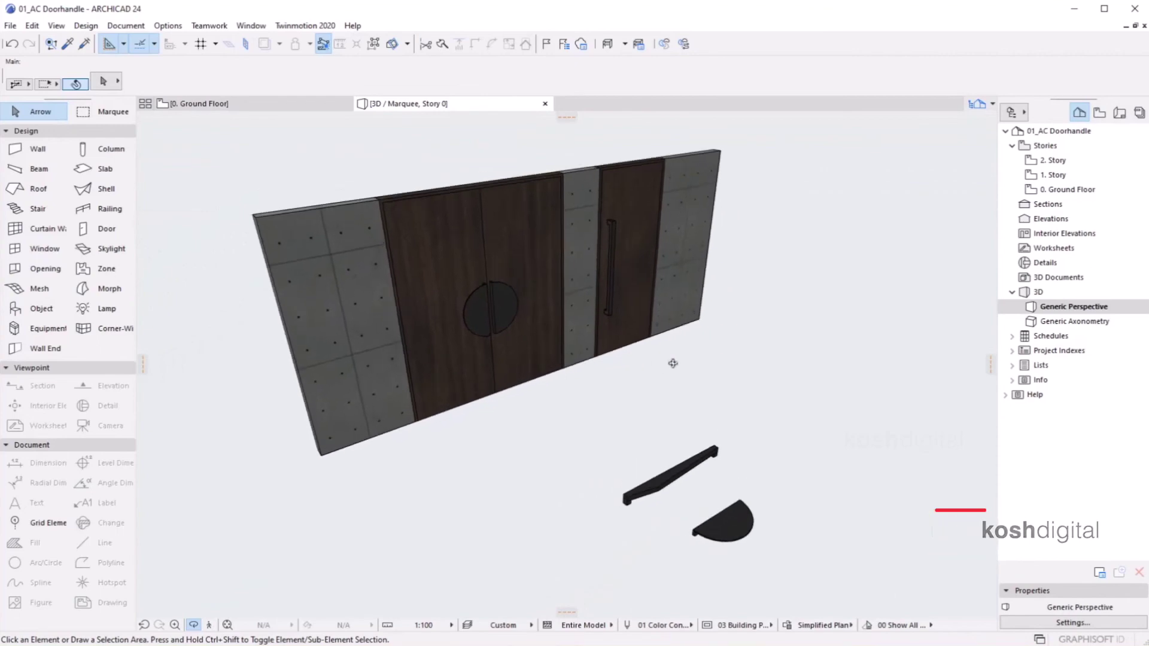
key("o")
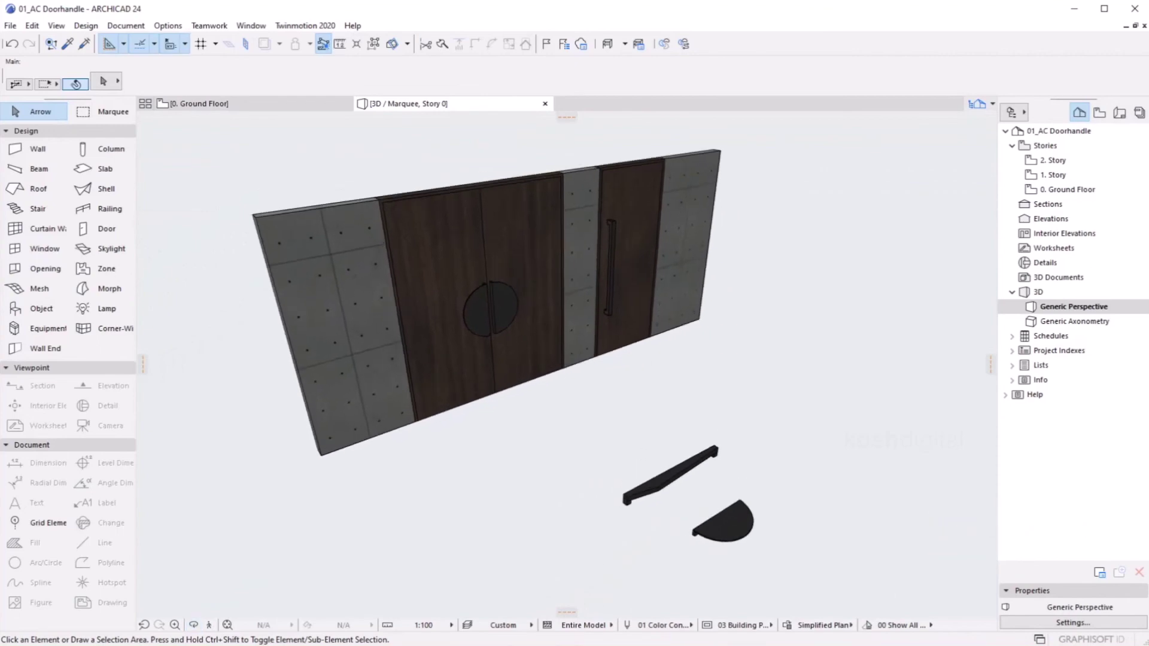